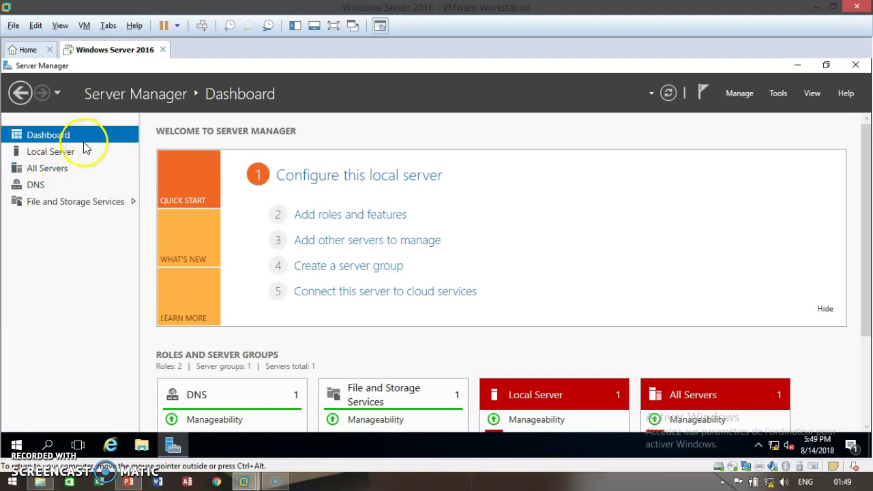
# - Open the Add Roles and Features Wizard maximized and advance with role-based installation on brado.tita.local
pyautogui.click(341, 216)
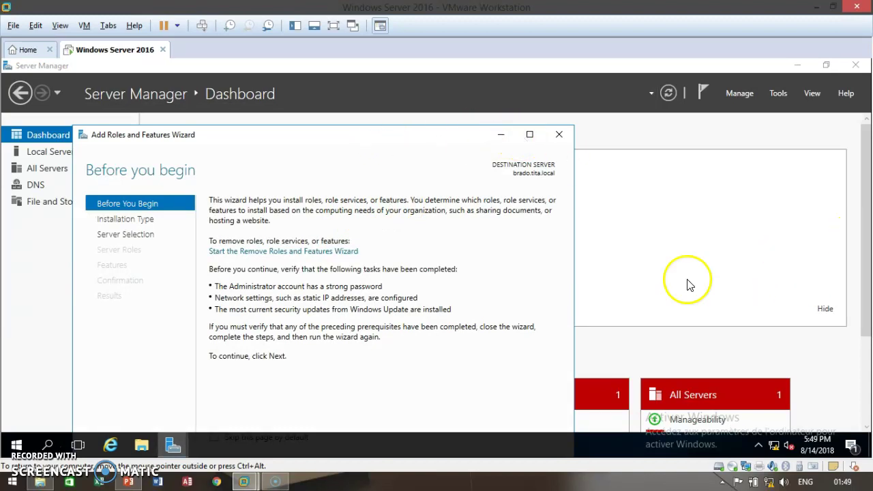
pyautogui.moveTo(863, 280); pyautogui.dragTo(862, 311)
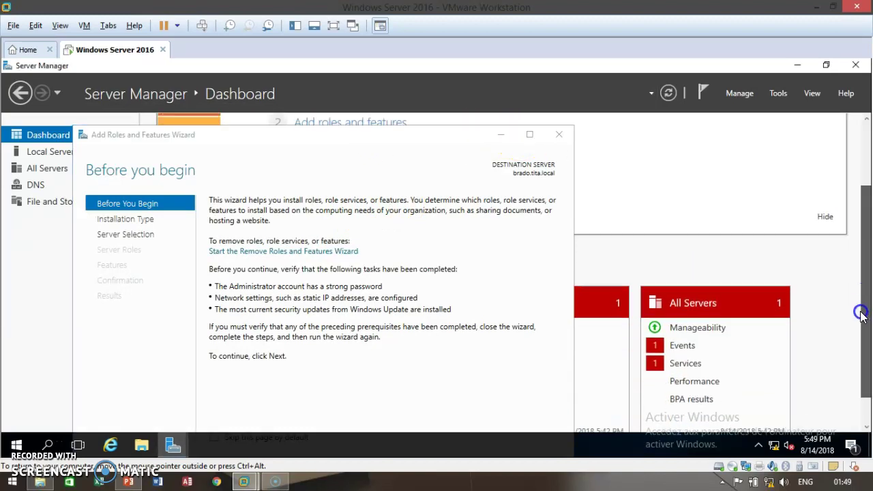
pyautogui.scroll(-1, 860, 302)
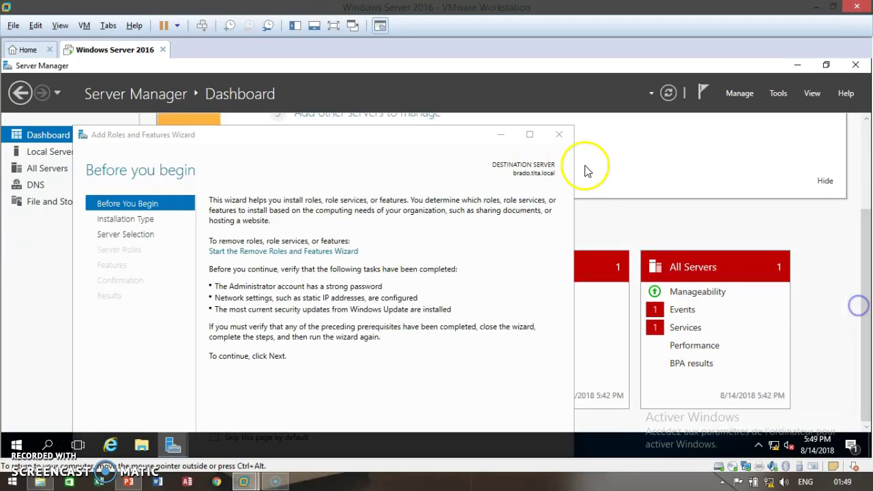
pyautogui.click(530, 135)
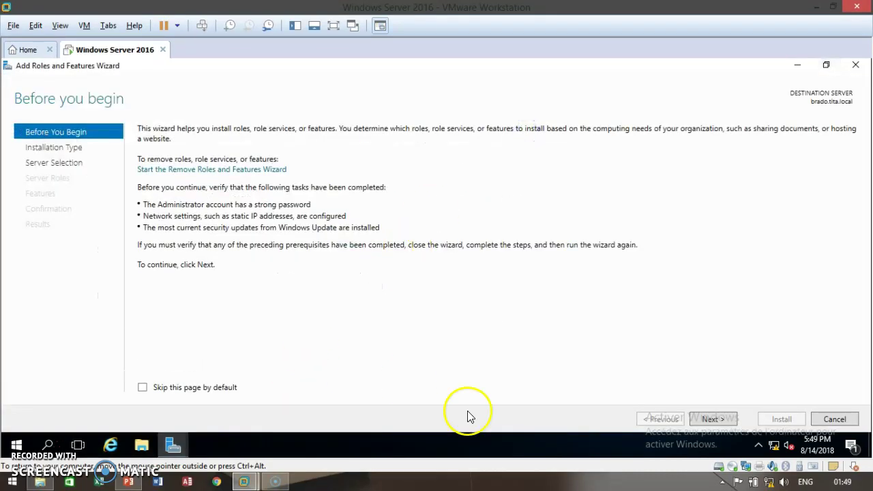
pyautogui.click(707, 420)
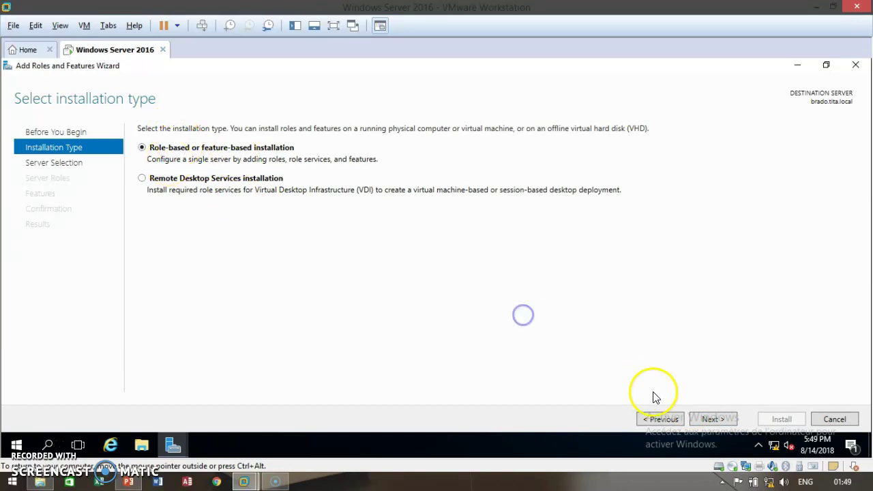
pyautogui.click(709, 417)
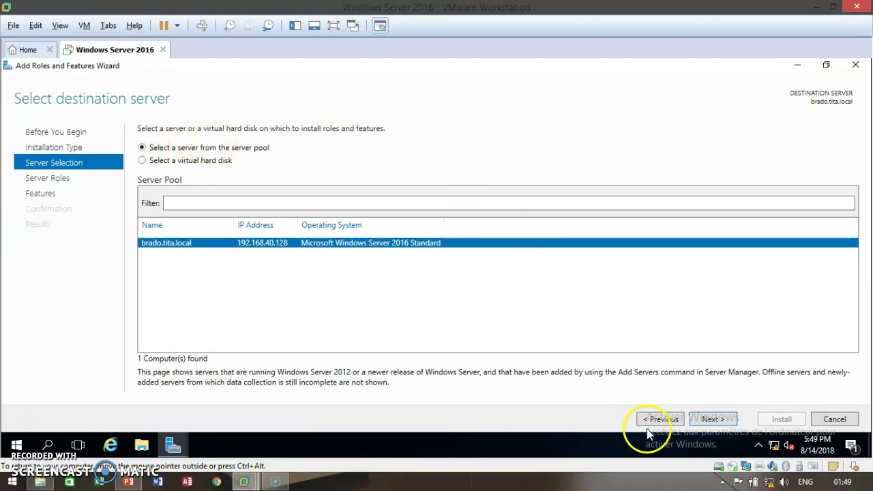
pyautogui.click(706, 419)
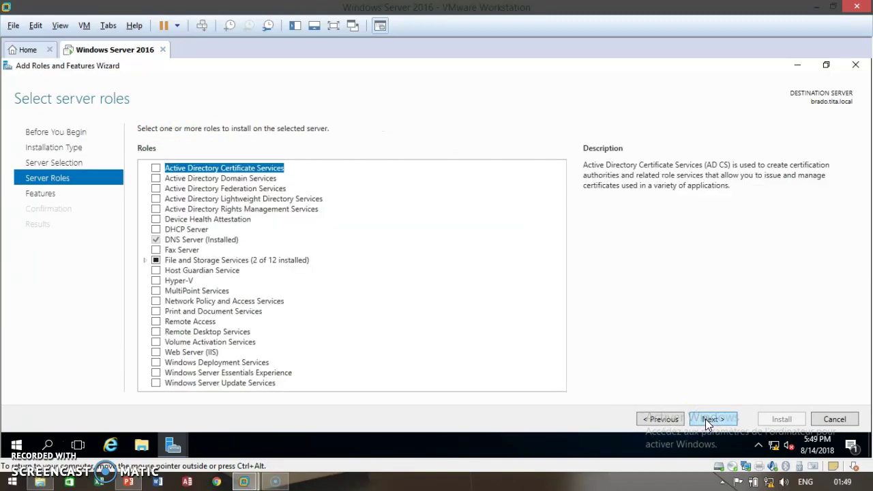
# - Select Active Directory Domain Services, including its required management tools, and advance to the features page
pyautogui.click(156, 178)
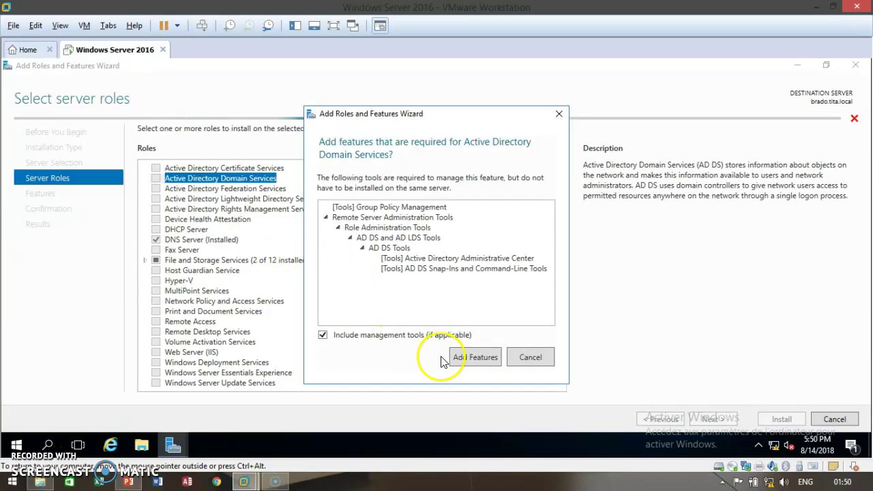
pyautogui.click(464, 359)
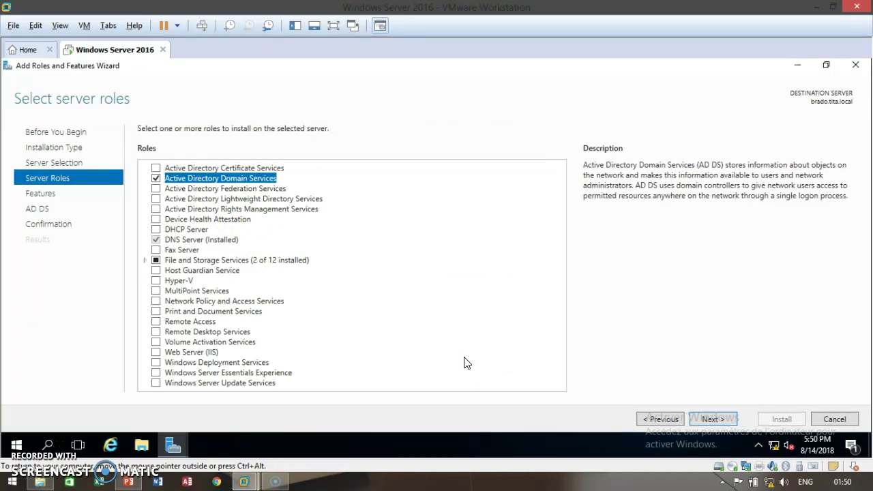
pyautogui.click(632, 364)
pyautogui.click(721, 420)
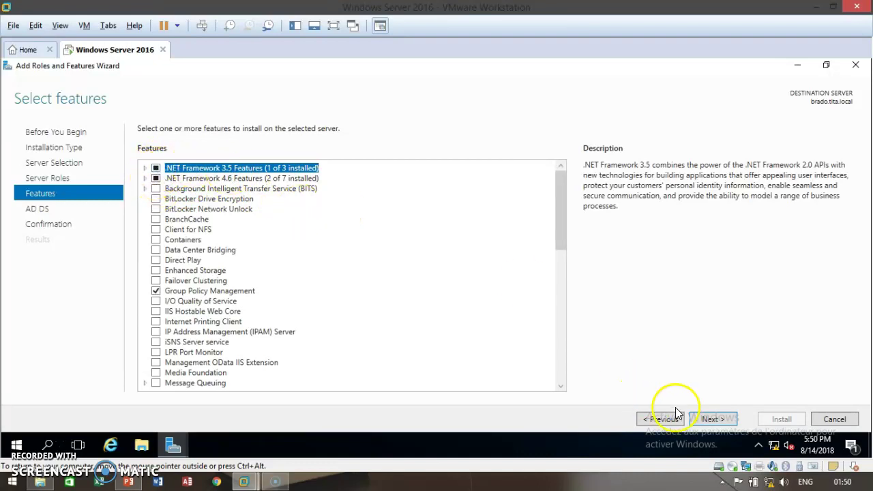
# - Keep default features, allow automatic restart of the destination server, and start the AD DS installation
pyautogui.click(714, 419)
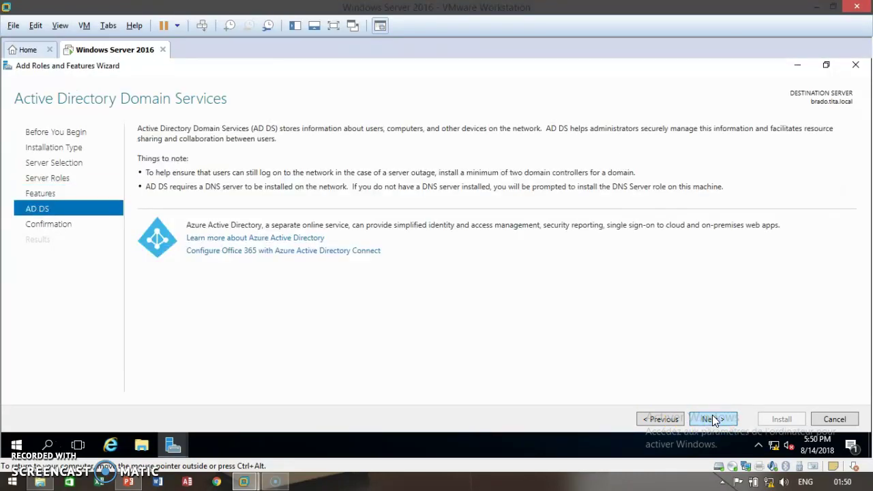
pyautogui.click(712, 419)
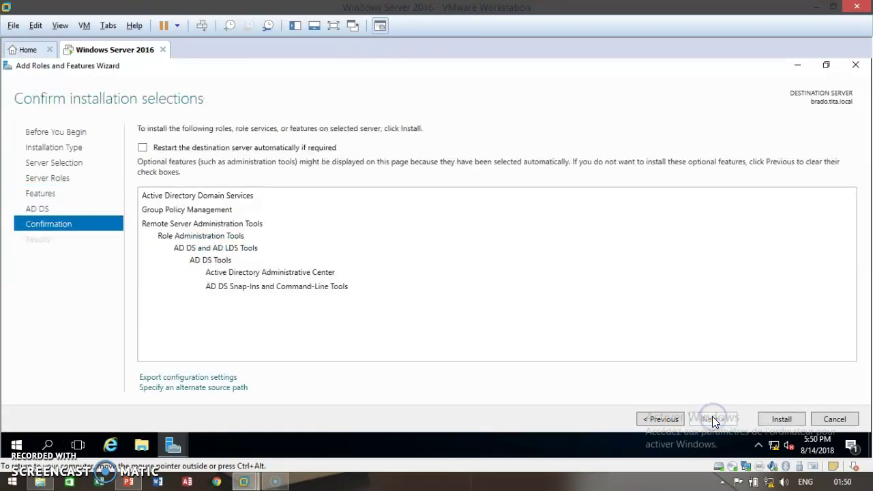
pyautogui.click(143, 148)
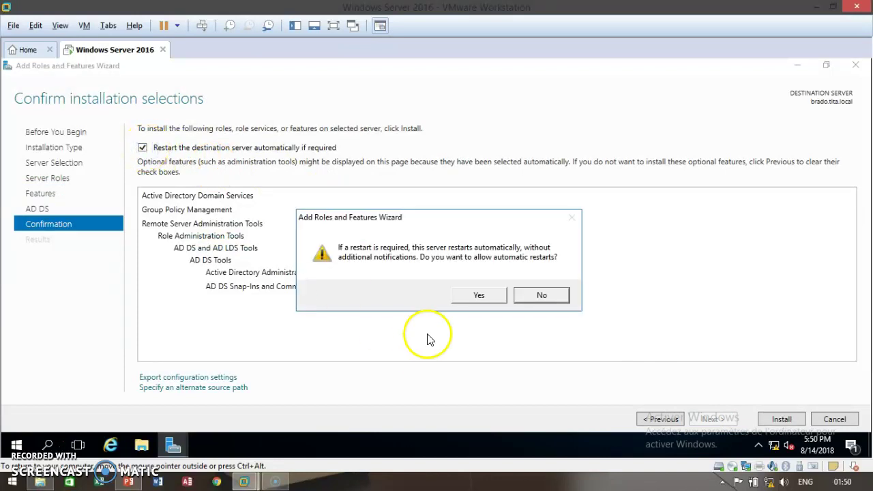
pyautogui.click(478, 296)
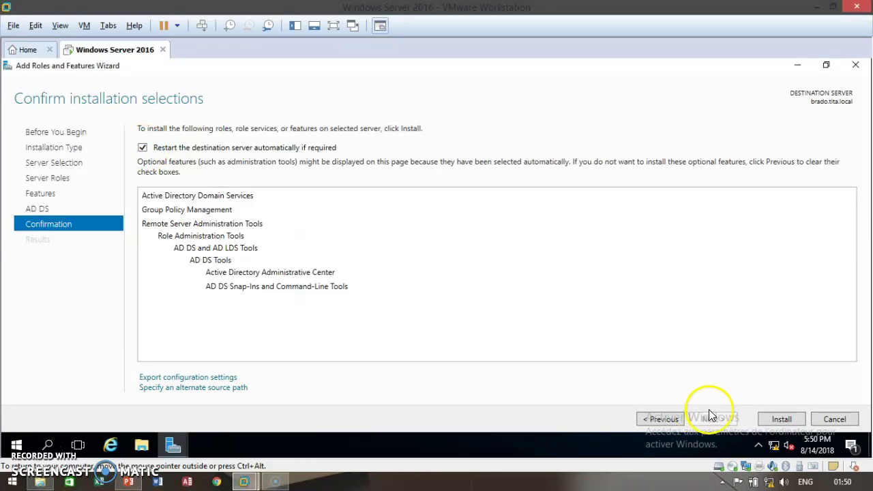
pyautogui.click(775, 422)
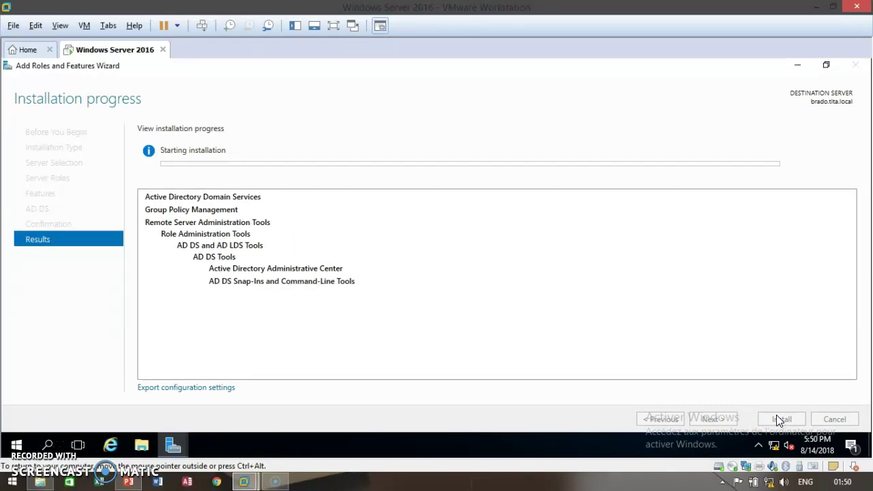
# - Wait until the AD DS installation on brado.tita.local completes successfully
pyautogui.click(696, 380)
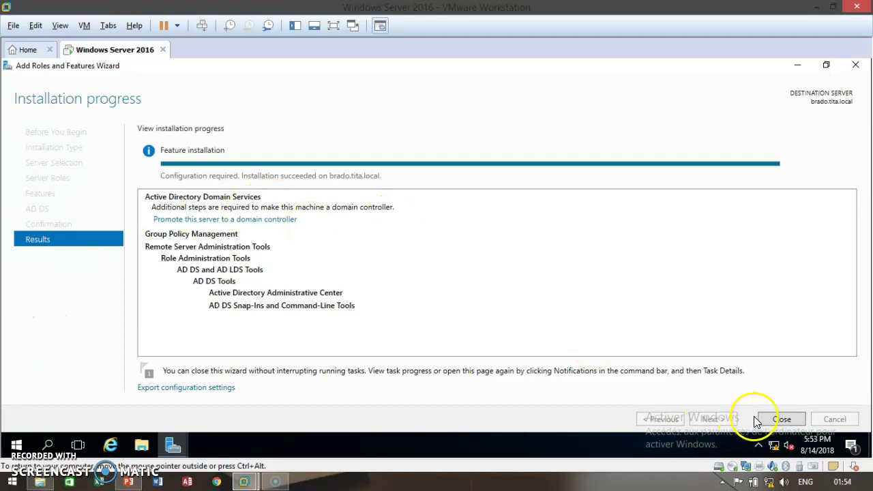
# - Close the finished wizard and choose 'Promote this server to a domain controller' from Notifications
pyautogui.click(781, 419)
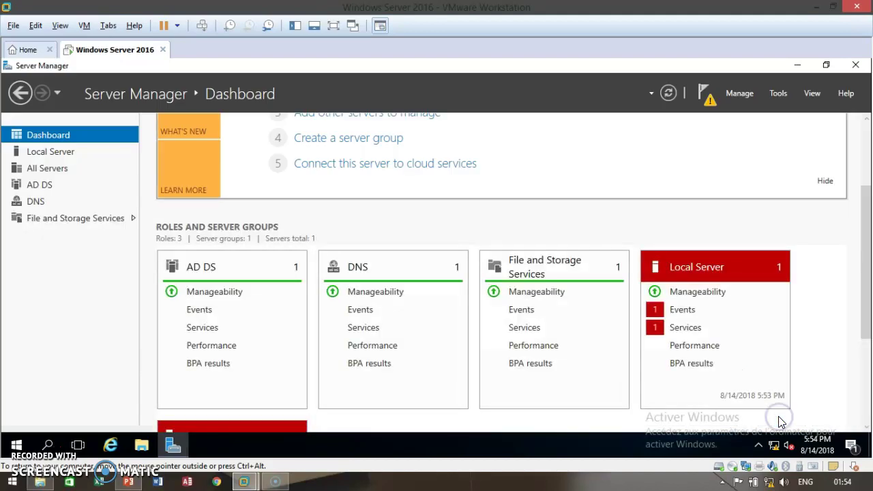
pyautogui.moveTo(860, 207); pyautogui.dragTo(867, 140)
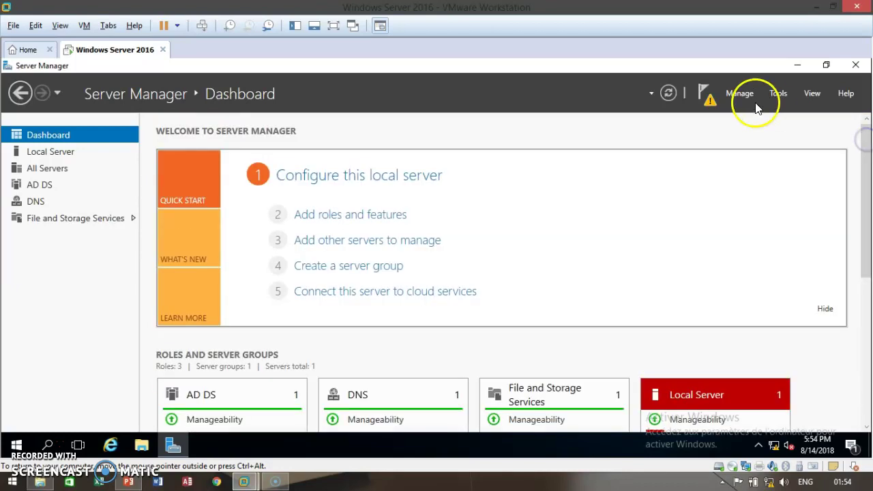
pyautogui.click(703, 93)
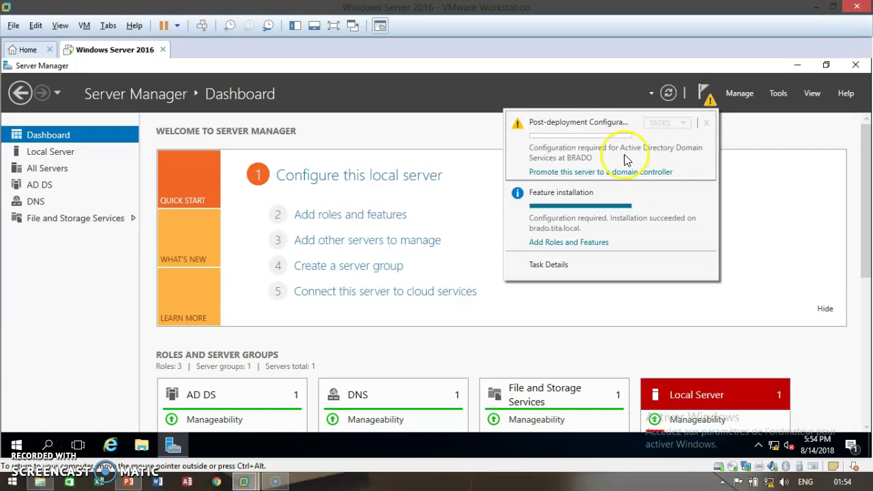
pyautogui.click(611, 173)
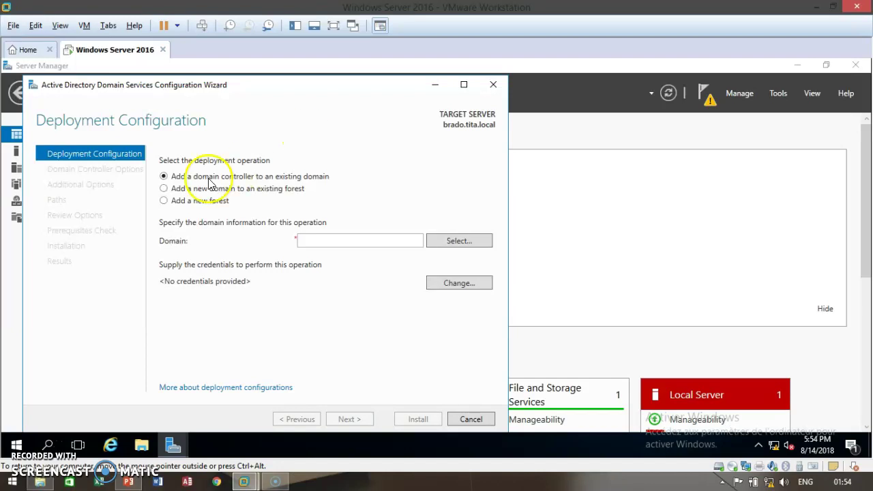
# - Create a new forest with root domain name tita.local and continue to Domain Controller Options
pyautogui.click(165, 200)
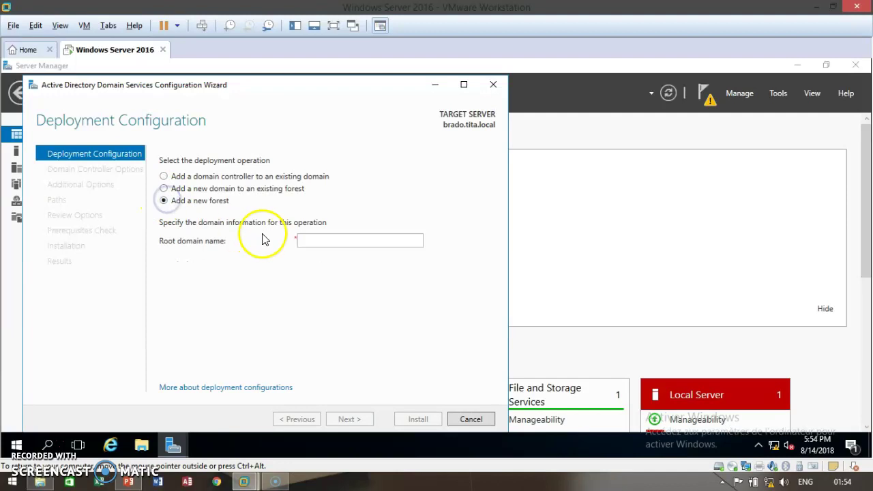
pyautogui.click(316, 237)
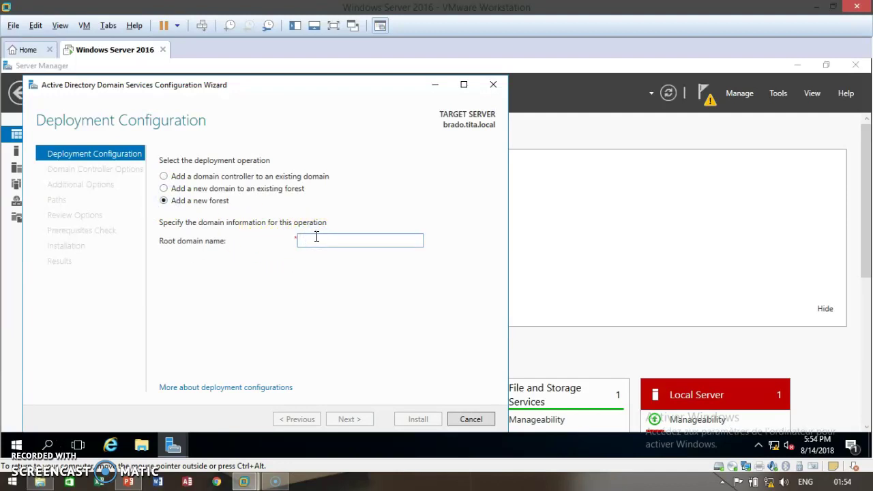
pyautogui.write('b')
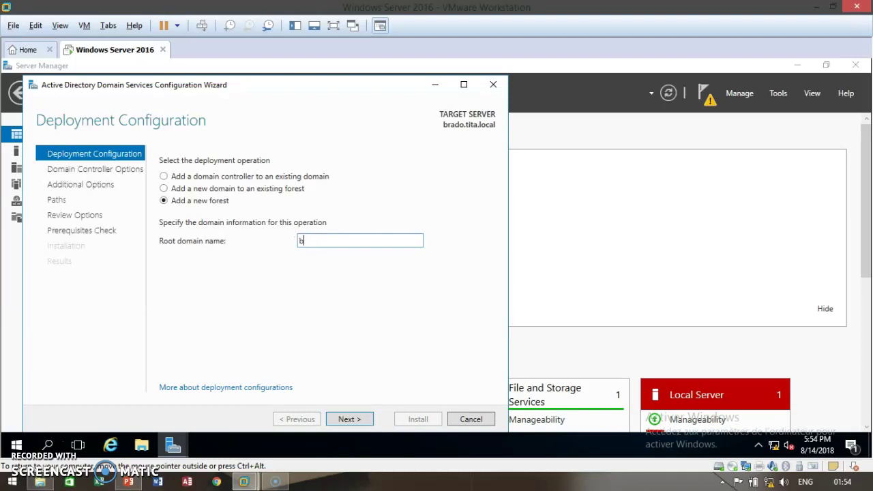
pyautogui.press('BackSpace')
pyautogui.write('tita.loacal')
pyautogui.click(349, 423)
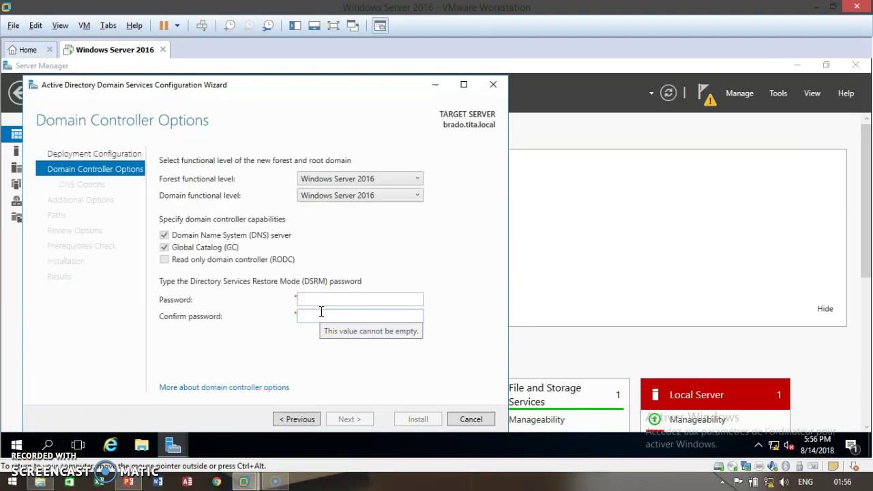
# - Set both forest and domain functional levels to Windows Server 2012 R2
pyautogui.click(404, 180)
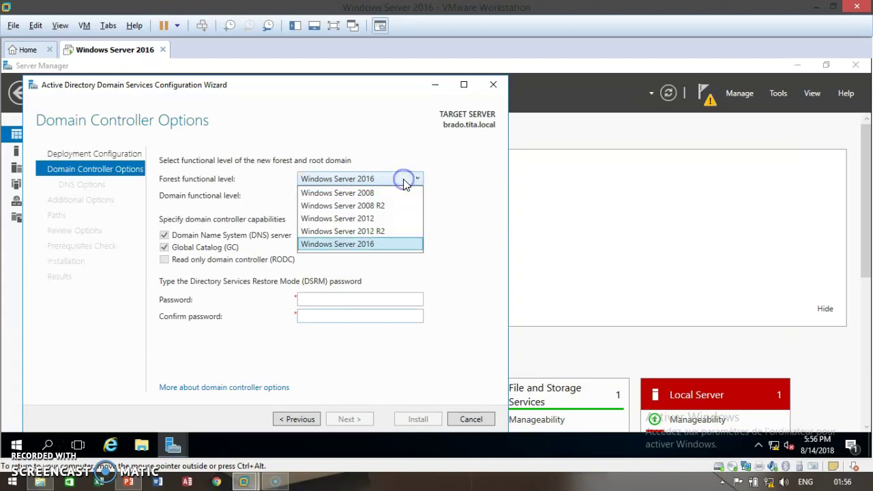
pyautogui.click(375, 232)
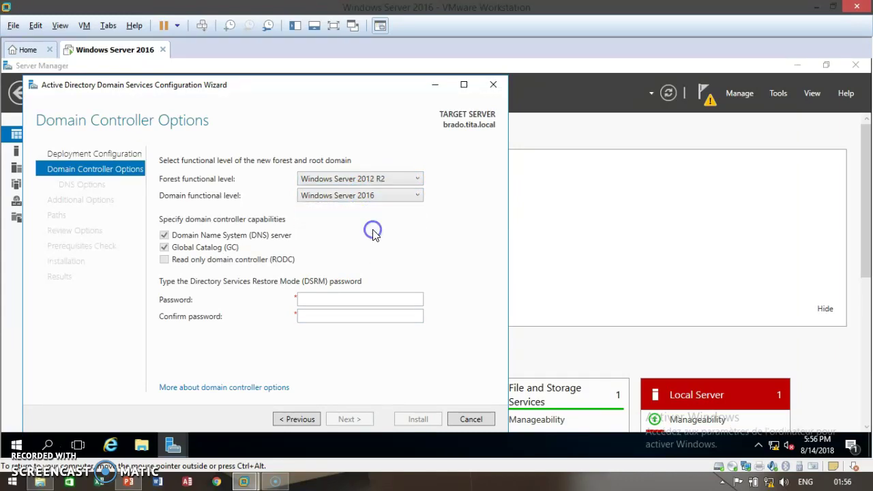
pyautogui.click(402, 195)
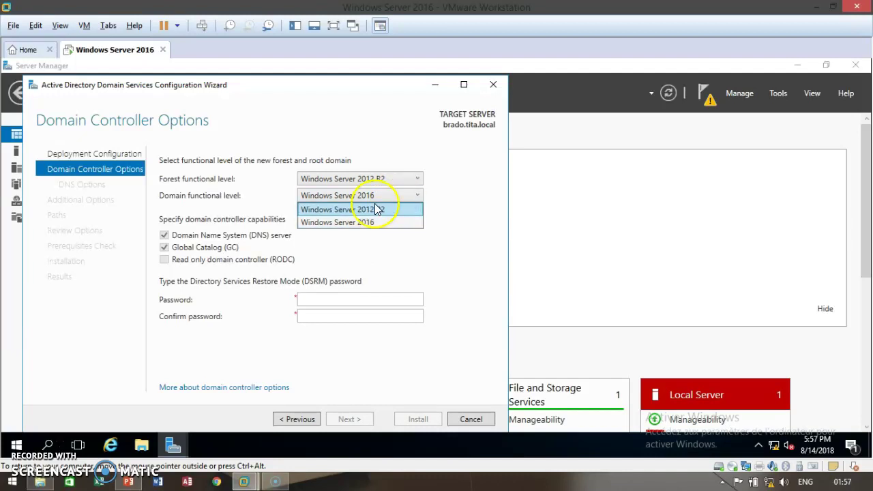
pyautogui.click(380, 212)
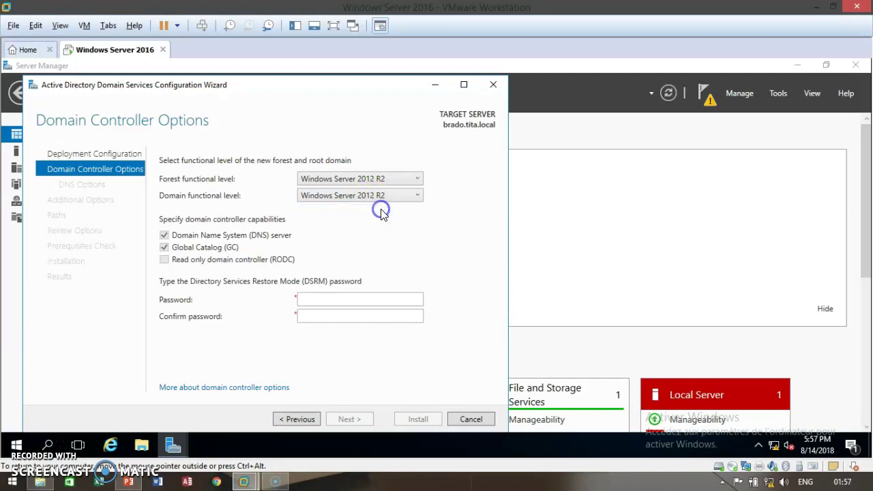
# - Enter and confirm the DSRM password, then continue to DNS Options
pyautogui.click(334, 302)
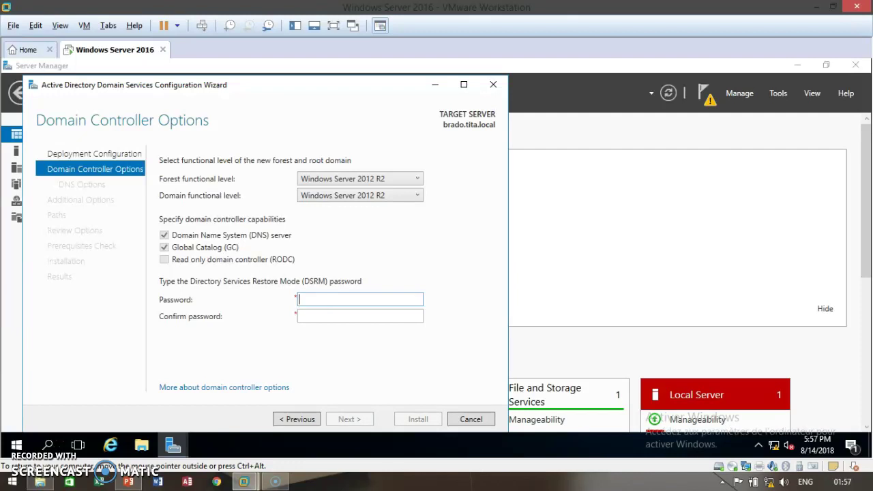
pyautogui.write('**********')
pyautogui.click(336, 314)
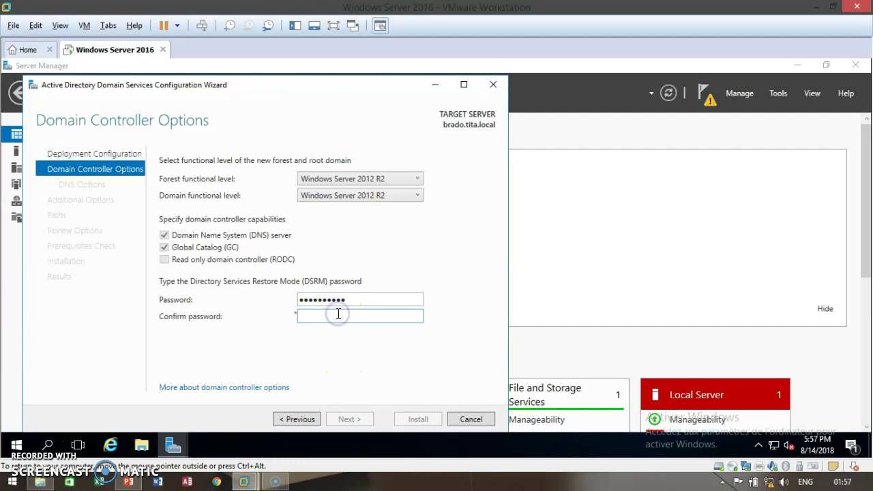
pyautogui.write('**********')
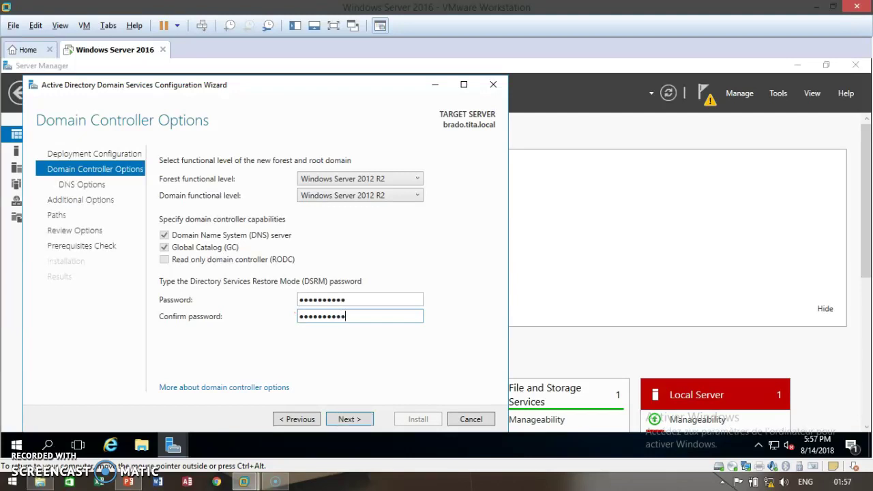
pyautogui.click(366, 421)
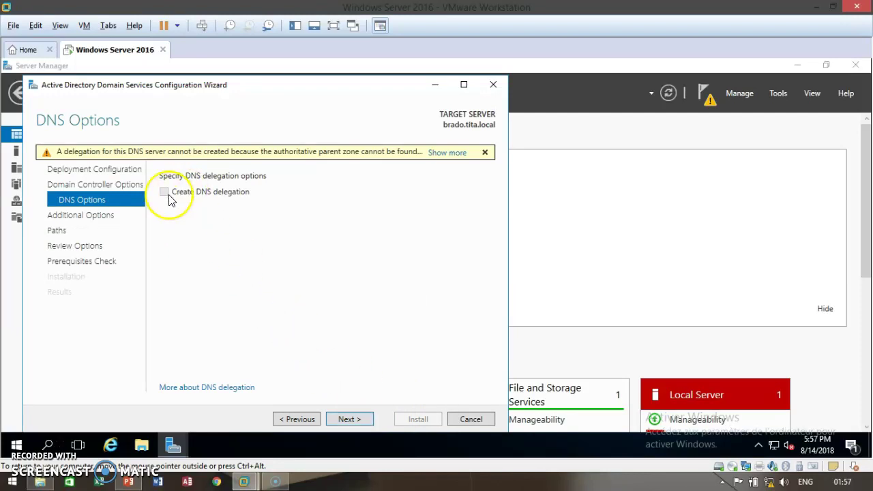
# - Leave DNS delegation unchecked and continue to Additional Options
pyautogui.click(344, 421)
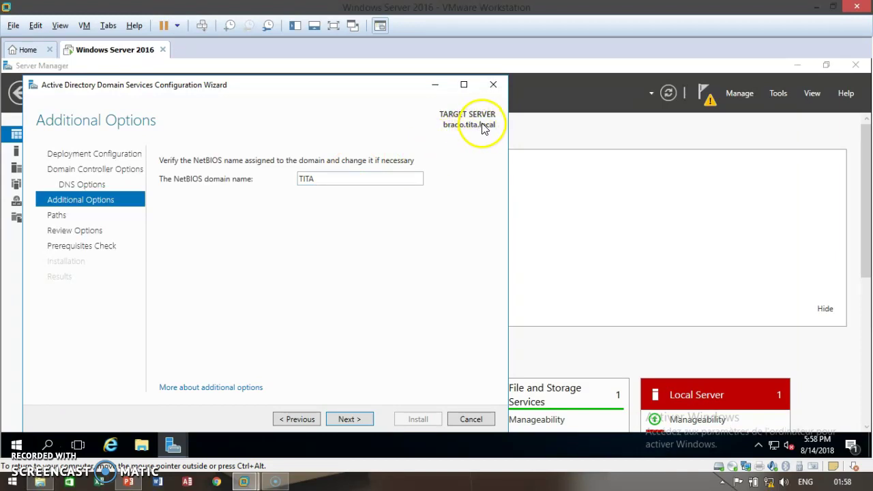
# - Accept NetBIOS name TITA and the default NTDS and SYSVOL paths
pyautogui.click(357, 417)
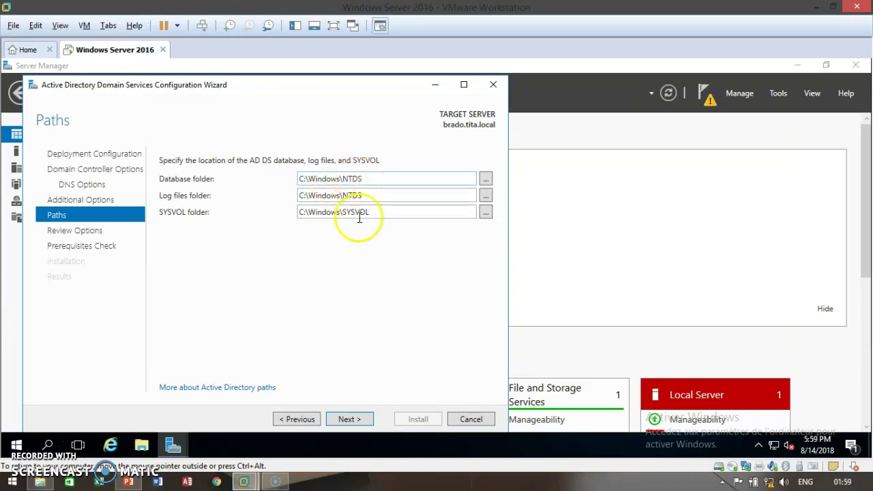
pyautogui.click(341, 419)
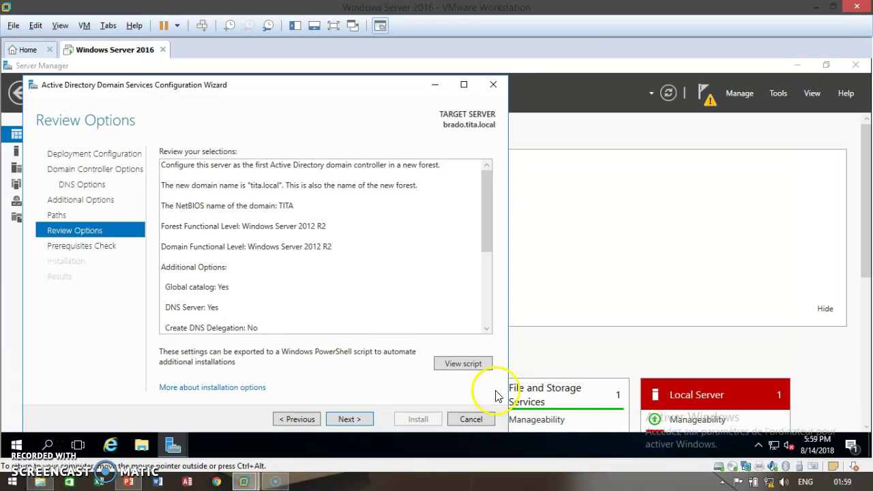
pyautogui.click(458, 363)
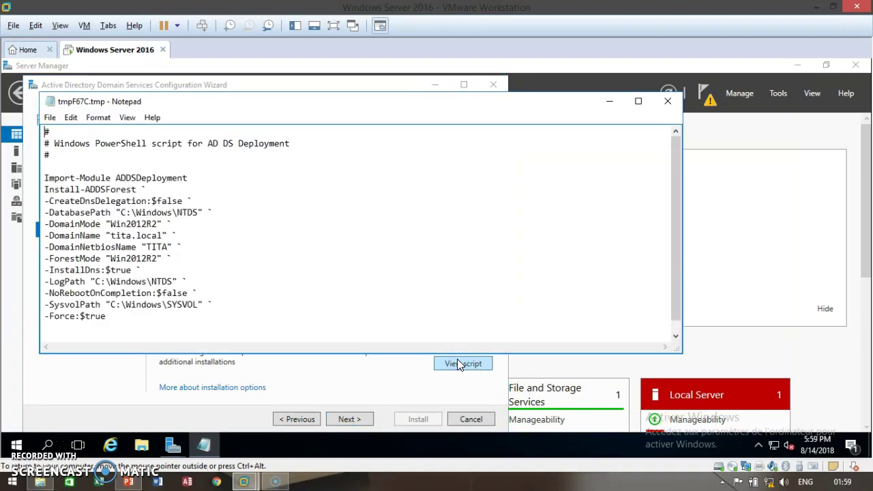
pyautogui.click(327, 257)
pyautogui.click(188, 213)
pyautogui.hotkey('ctrl', 'a')
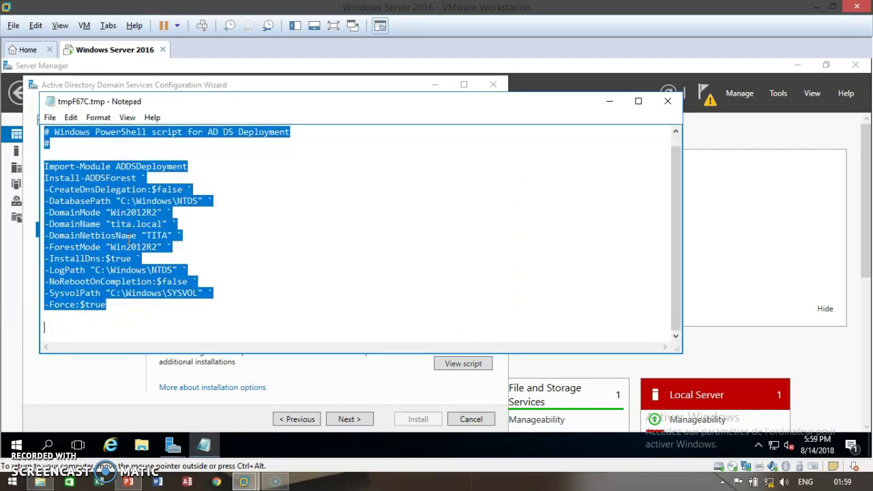
pyautogui.click(665, 102)
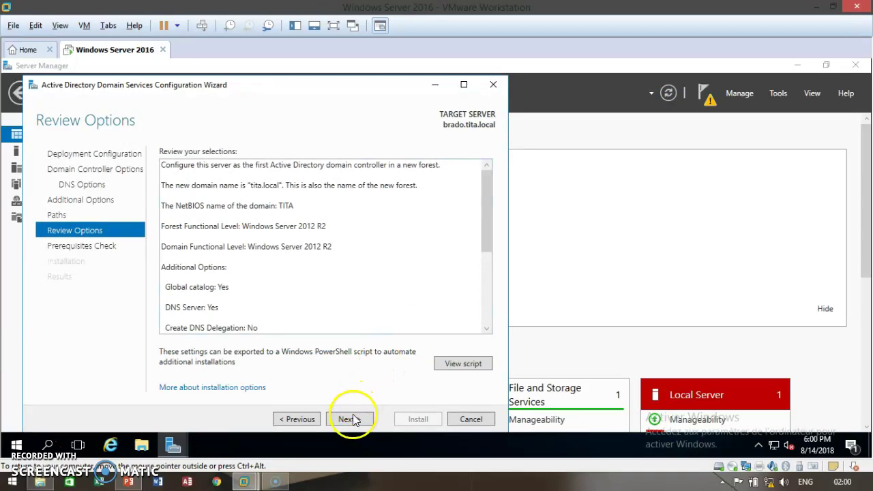
# - Pass the prerequisites check and install the domain controller for tita.local
pyautogui.click(349, 419)
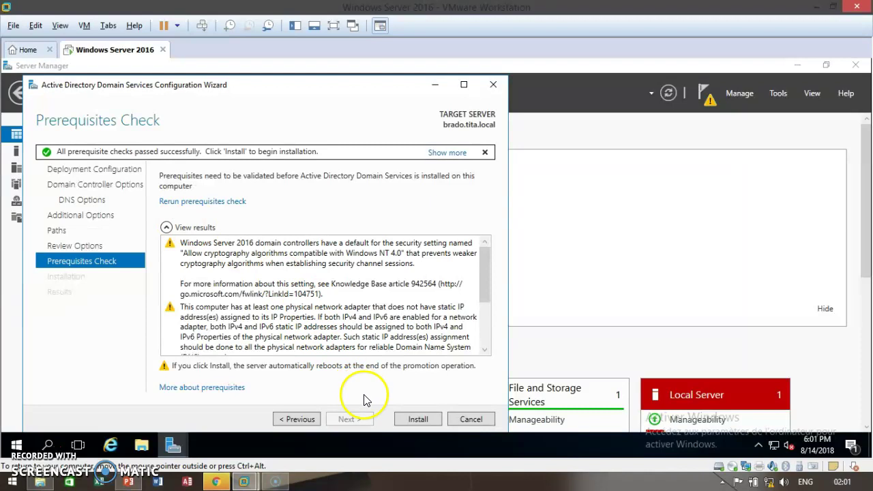
pyautogui.click(399, 420)
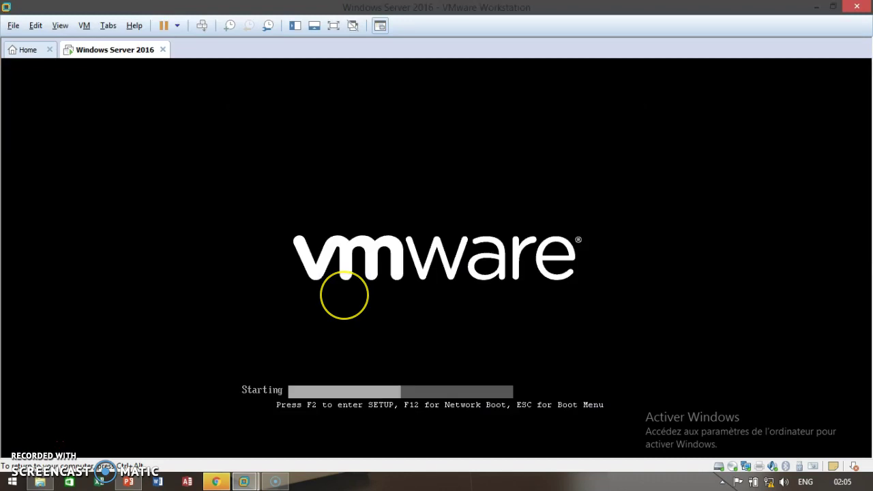
# - Release input from the VM once the server has rebooted back to the Server Manager dashboard
pyautogui.hotkey('ctrl', 'alt')
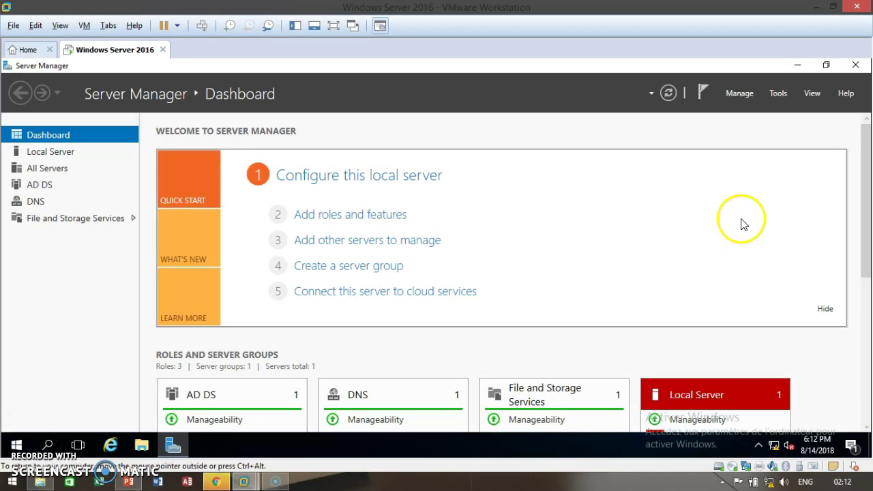
# - Launch Active Directory Users and Computers from Tools and show tita.local's Users container
pyautogui.moveTo(866, 239); pyautogui.dragTo(857, 197)
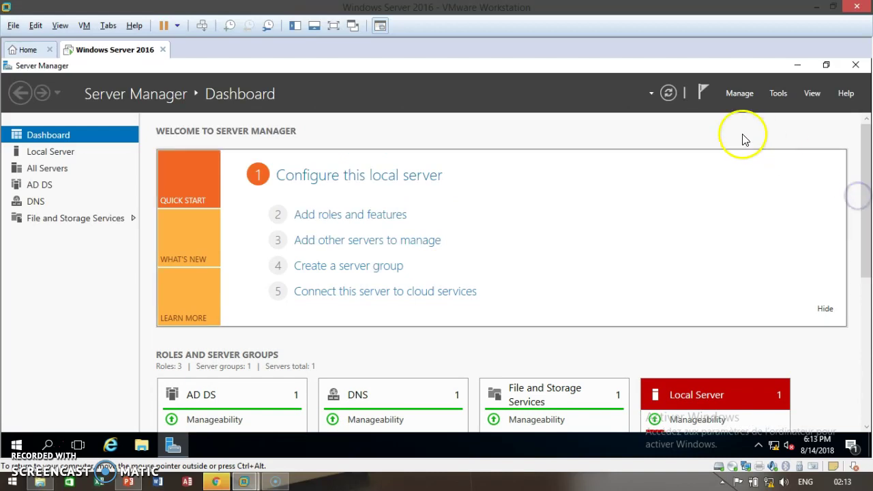
pyautogui.click(778, 94)
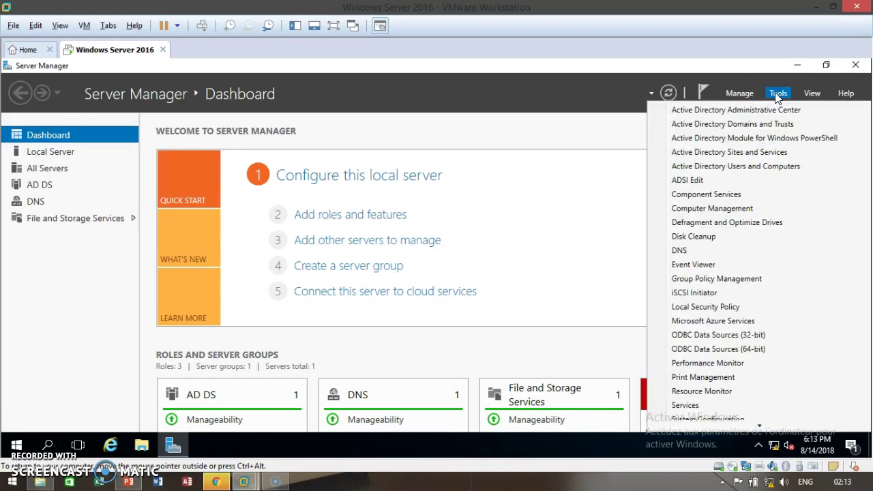
pyautogui.click(729, 167)
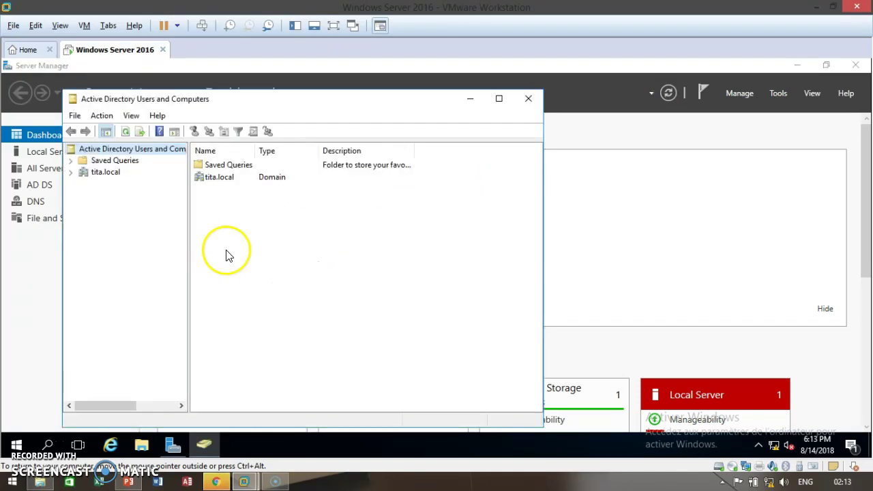
pyautogui.click(290, 99)
pyautogui.click(99, 173)
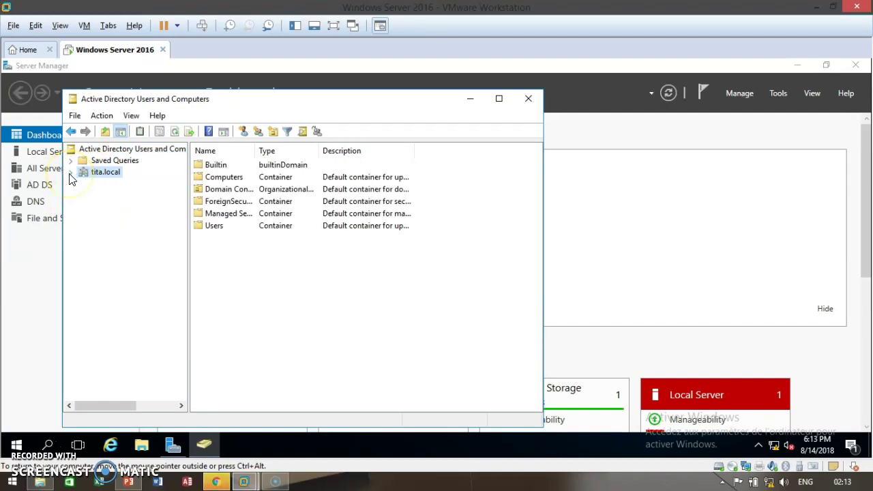
pyautogui.click(70, 172)
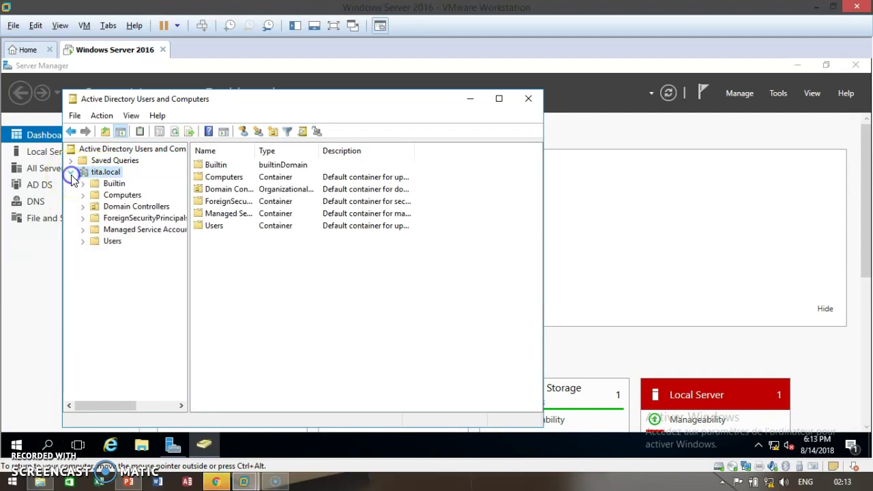
pyautogui.click(94, 244)
# - Start a new user in the Users container via New > User
pyautogui.click(92, 241)
pyautogui.rightClick(92, 240)
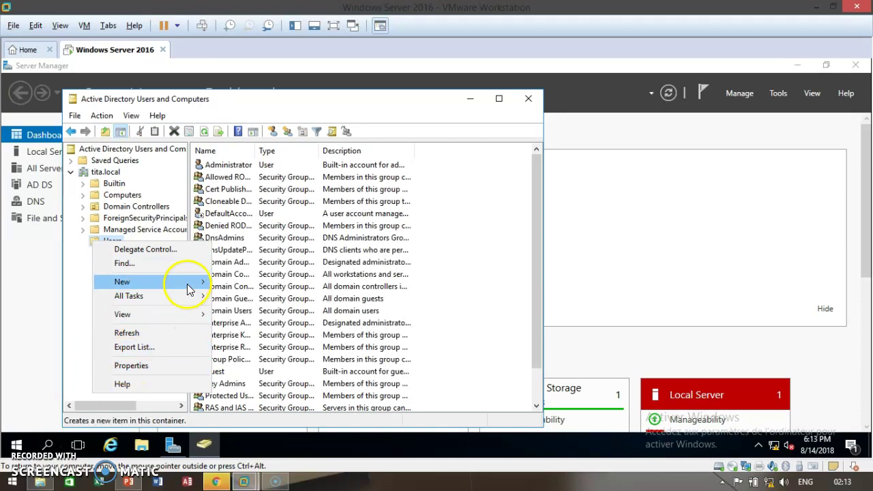
pyautogui.moveTo(189, 284)
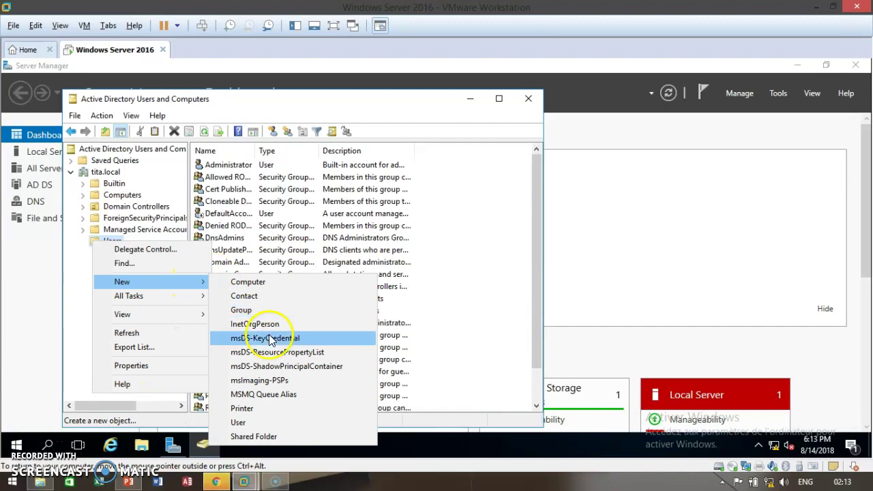
pyautogui.click(244, 420)
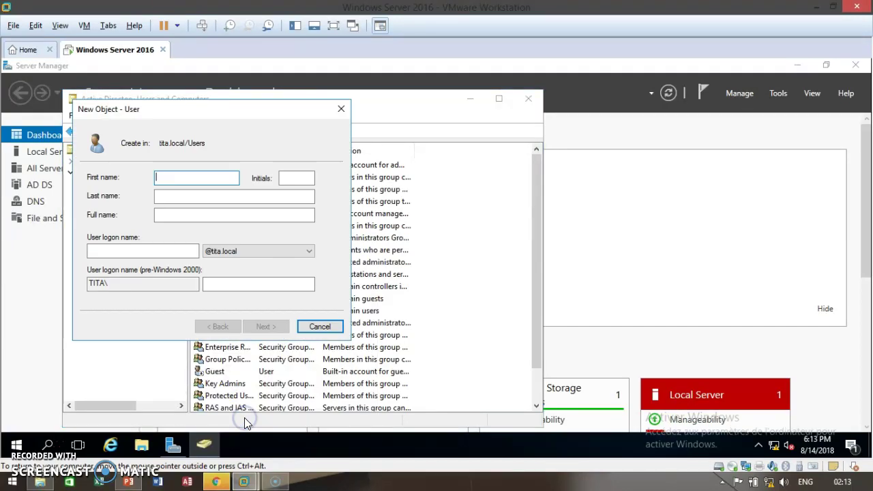
# - Enter the new user's first name, last name and logon name, then continue to the password page
pyautogui.click(172, 180)
pyautogui.write('tita')
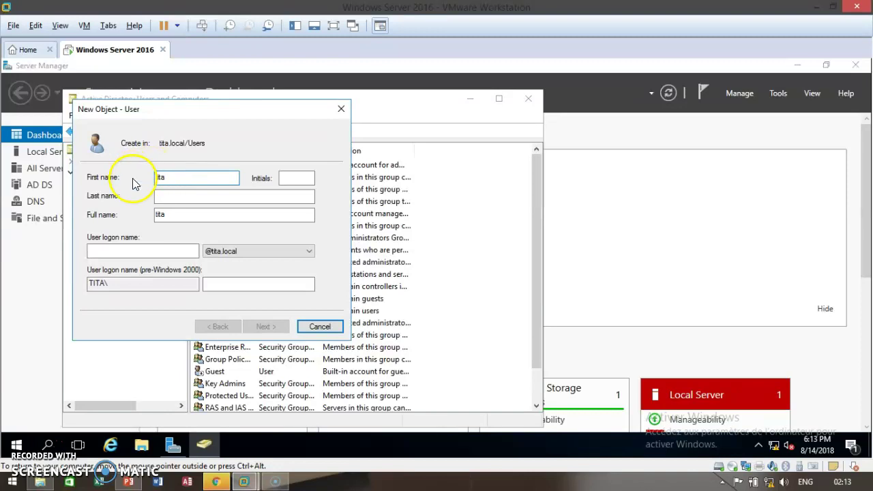
pyautogui.click(163, 193)
pyautogui.write('brado')
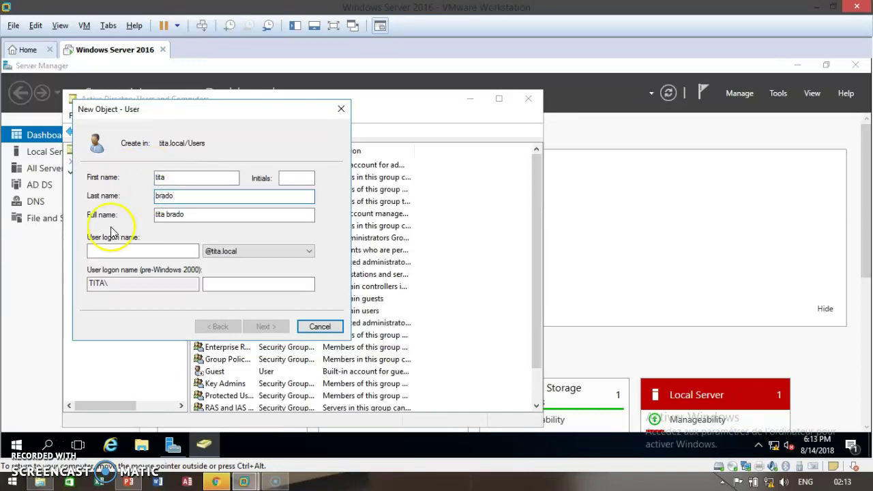
pyautogui.click(113, 251)
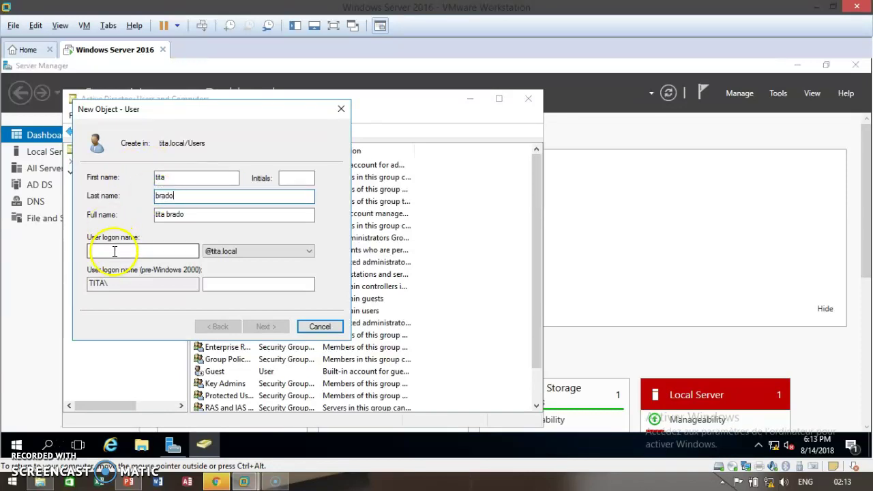
pyautogui.write('br')
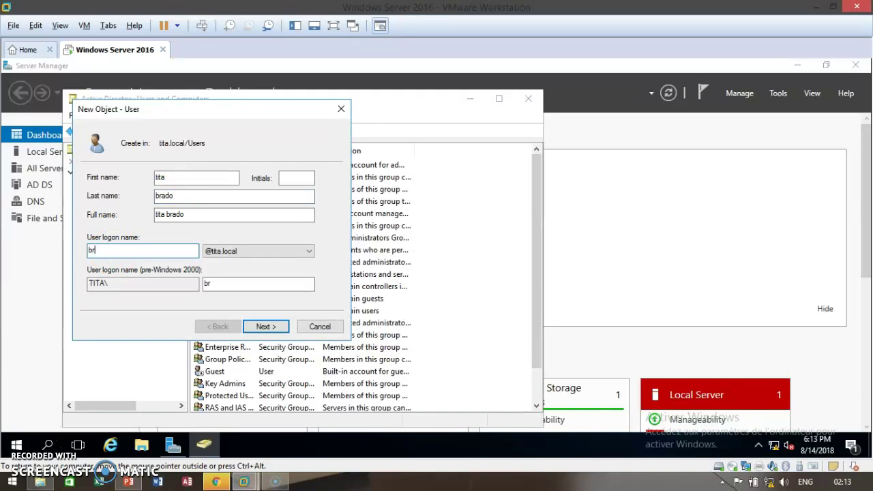
pyautogui.write('ado')
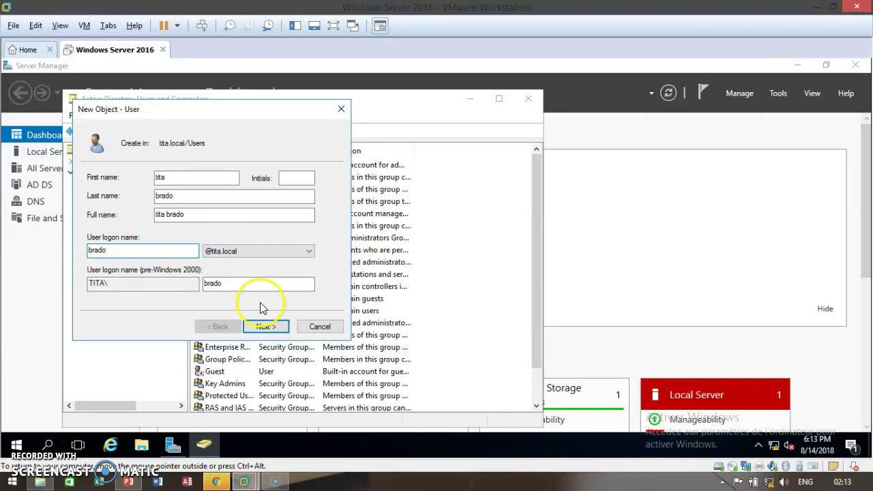
pyautogui.click(260, 333)
pyautogui.click(264, 327)
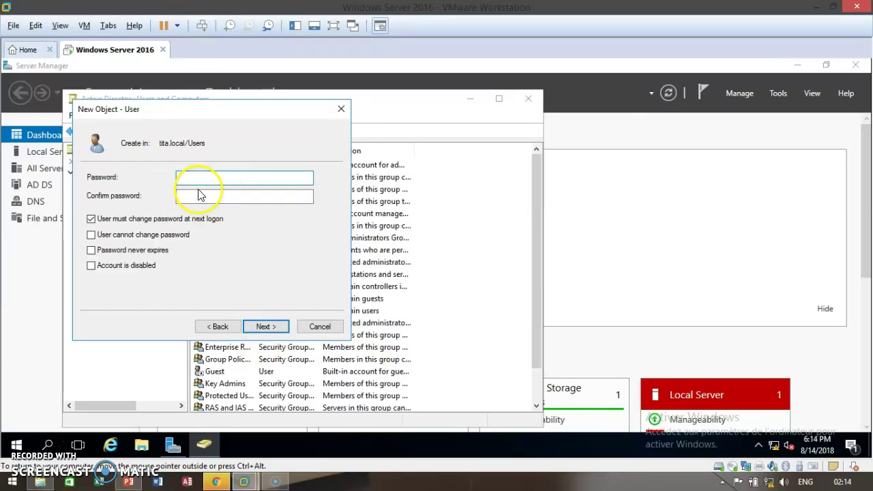
# - Enter and confirm the new user's password
pyautogui.click(189, 174)
pyautogui.write('••••')
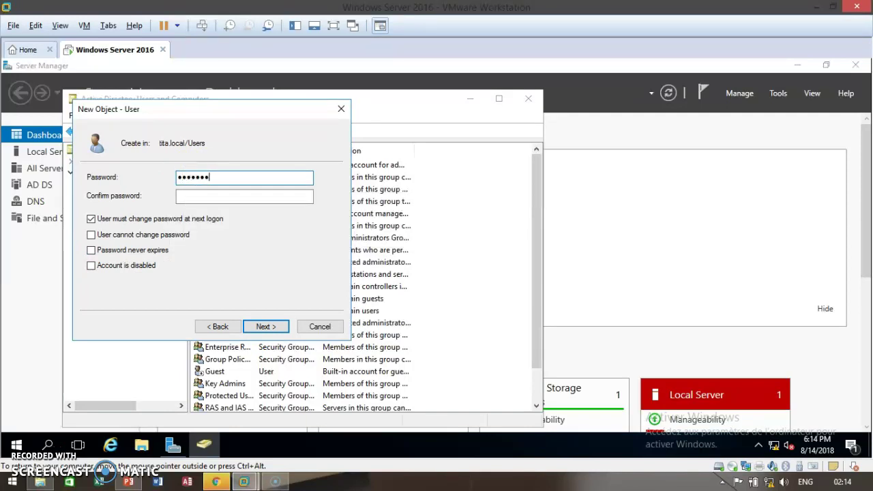
pyautogui.write('••••••')
pyautogui.click(188, 196)
pyautogui.write('••')
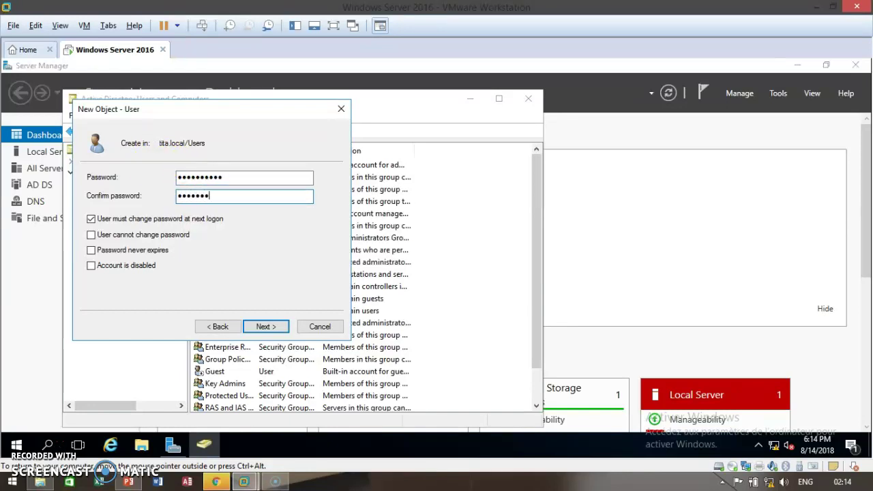
pyautogui.write('••••••••')
# - Clear 'User must change password at next logon' and continue to the summary page
pyautogui.click(93, 247)
pyautogui.click(92, 219)
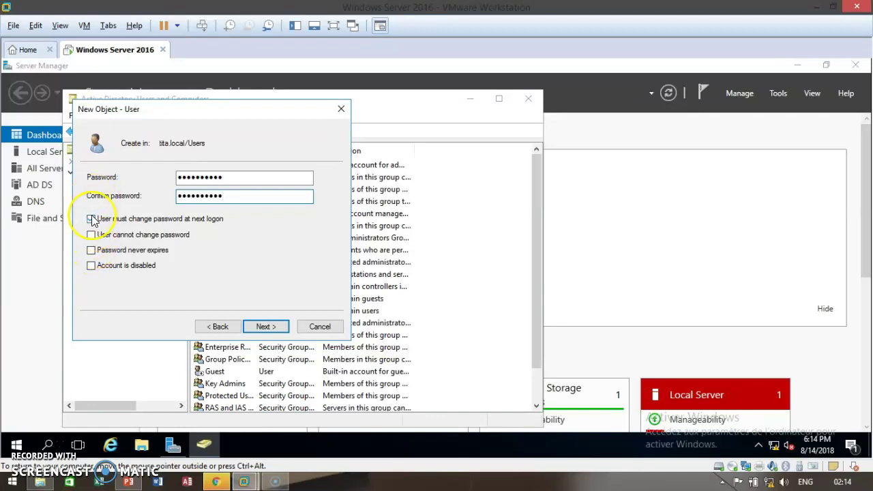
pyautogui.click(92, 220)
pyautogui.click(92, 219)
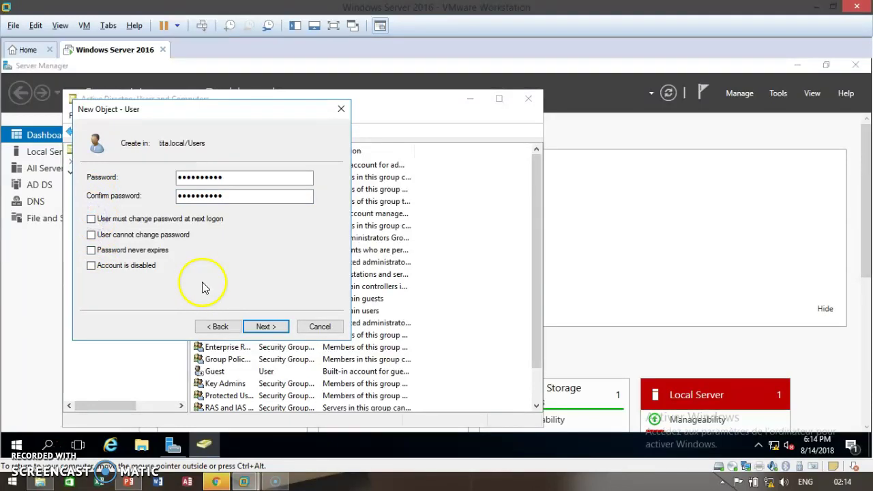
pyautogui.click(259, 328)
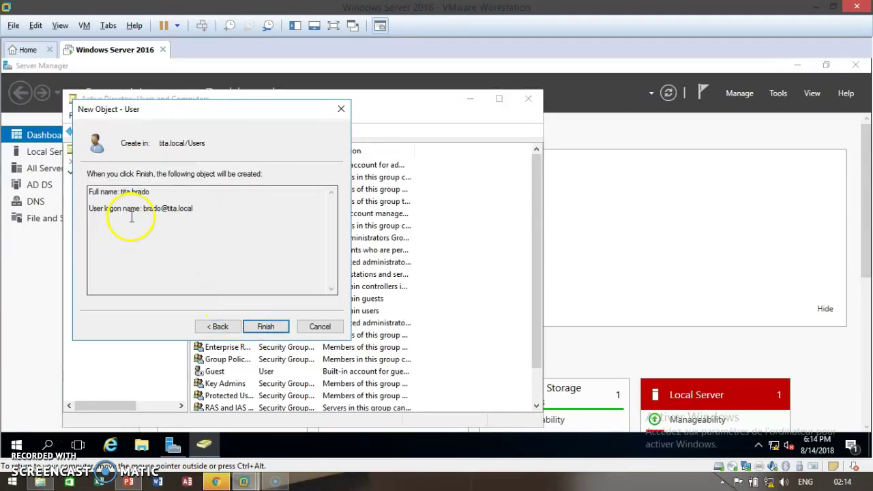
# - Finish creating the user and open its Properties
pyautogui.click(265, 327)
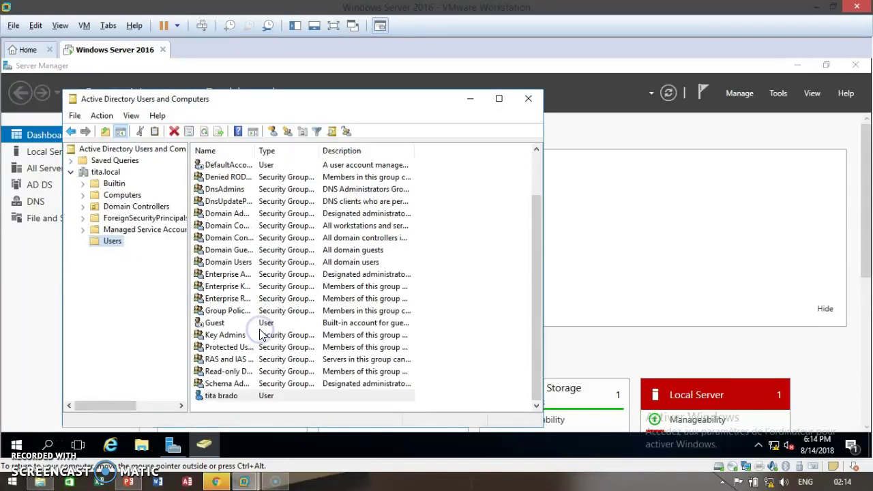
pyautogui.rightClick(217, 397)
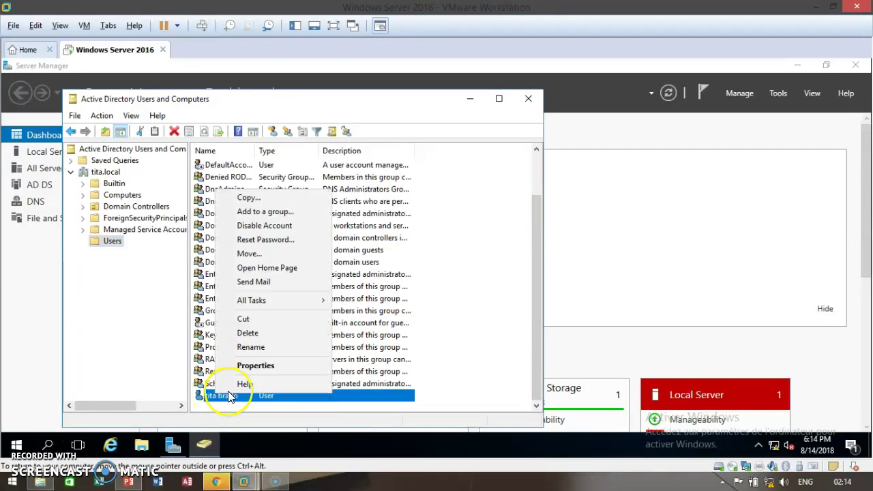
pyautogui.click(259, 367)
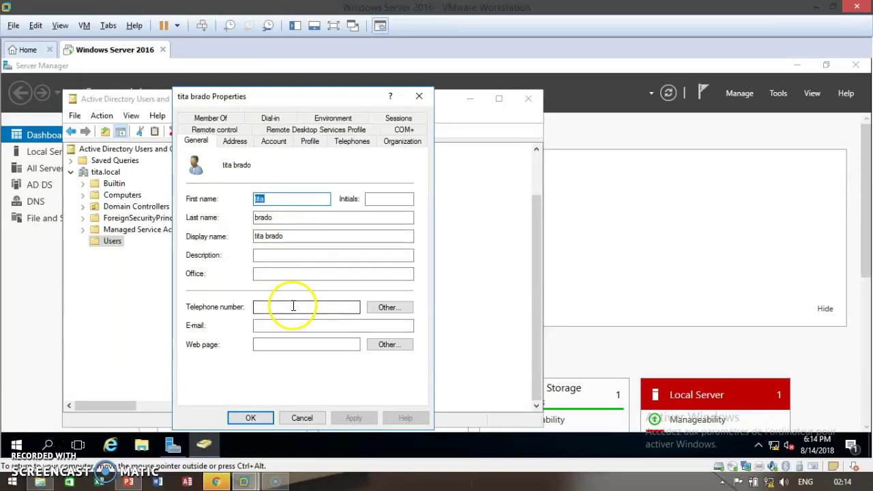
pyautogui.click(288, 256)
pyautogui.click(278, 306)
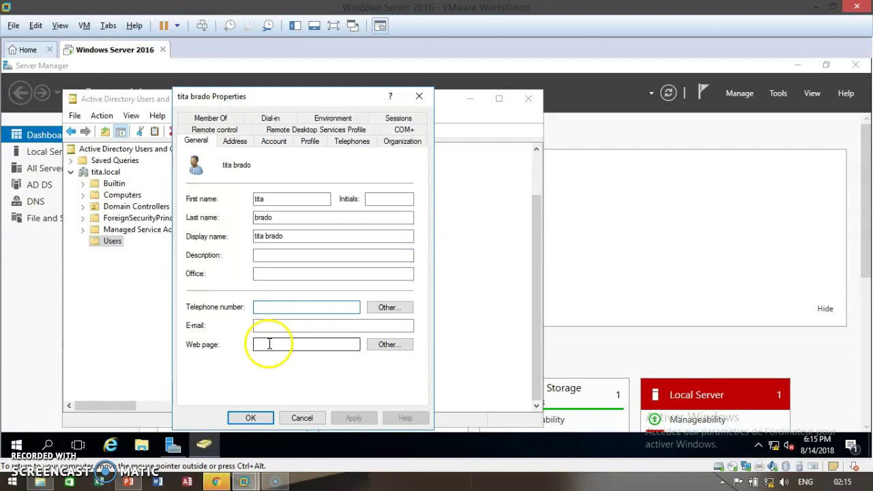
# - On the Account tab, enable 'User must change password at next logon', apply and close
pyautogui.click(270, 145)
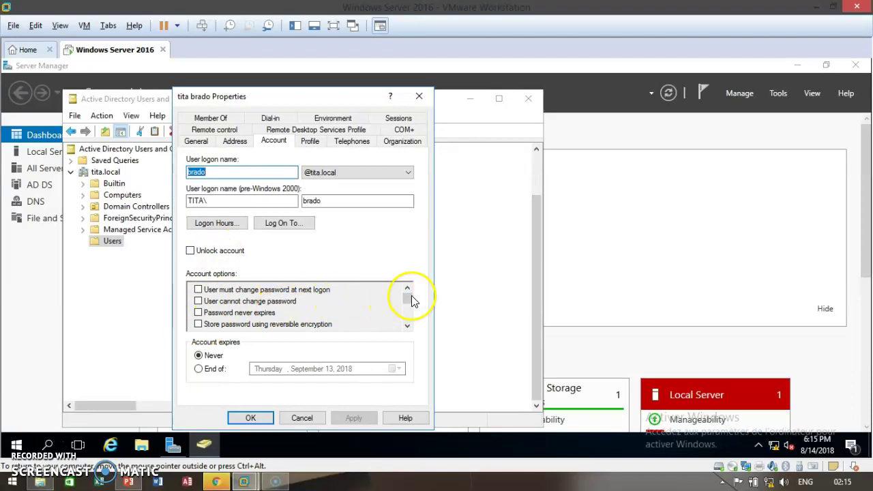
pyautogui.moveTo(406, 297)
pyautogui.mouseDown()
pyautogui.moveTo(403, 314)
pyautogui.moveTo(411, 289)
pyautogui.mouseUp()
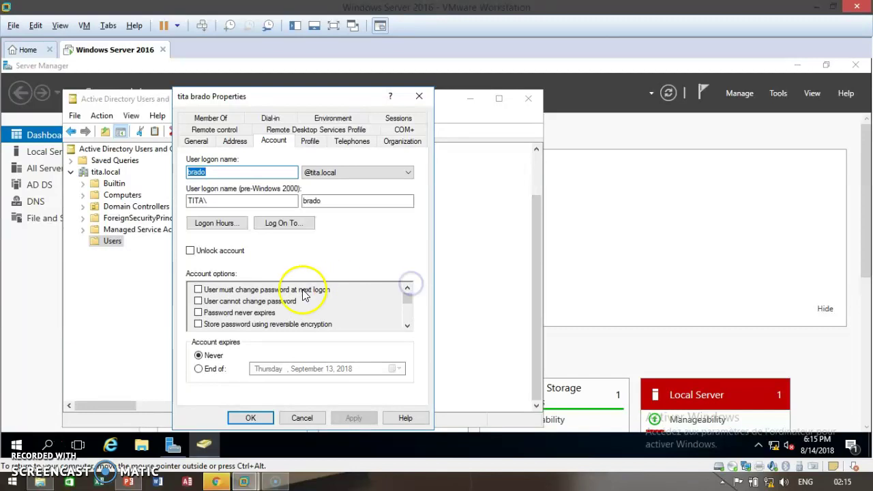
pyautogui.click(198, 290)
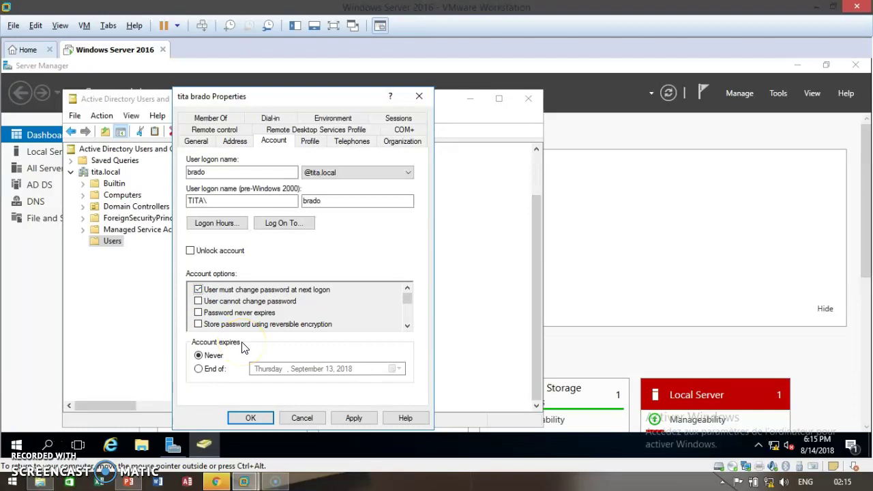
pyautogui.click(336, 417)
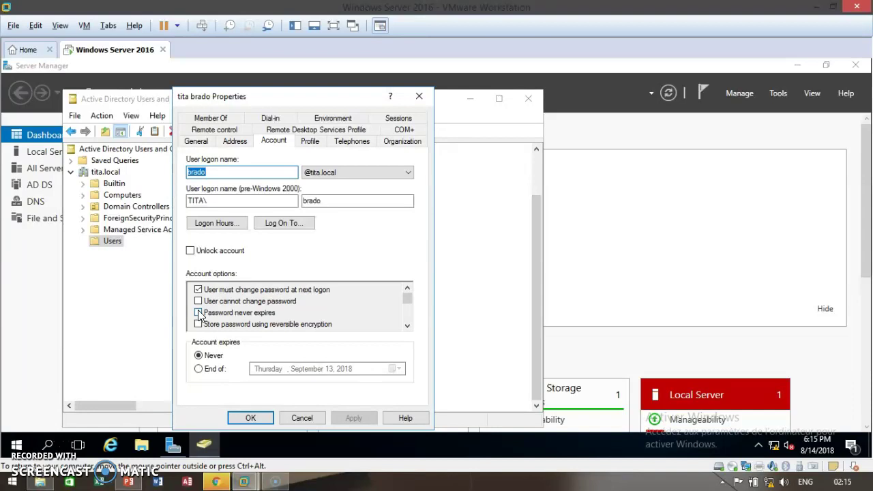
pyautogui.click(248, 417)
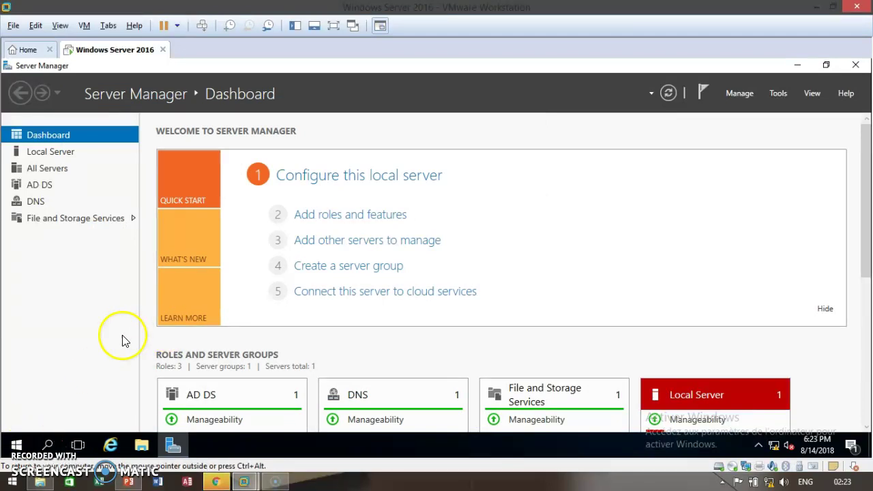
# - Sign the administrator out from the Start menu's account options
pyautogui.click(57, 362)
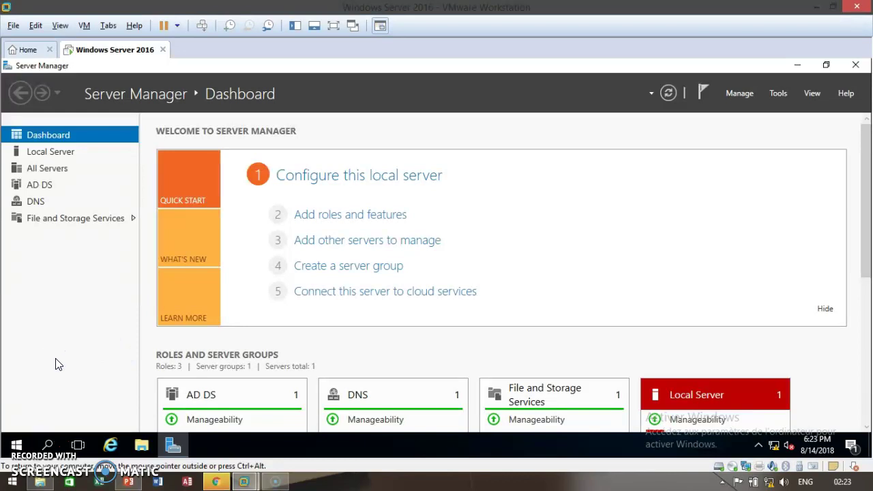
pyautogui.click(14, 450)
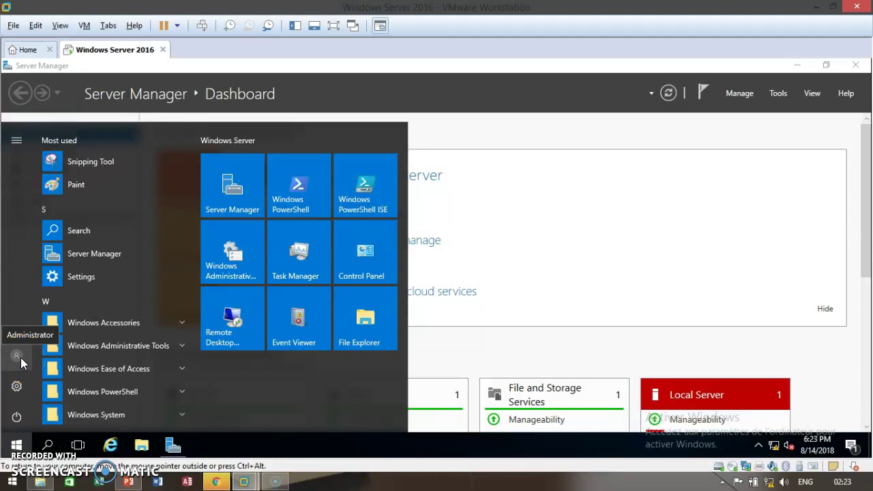
pyautogui.click(19, 358)
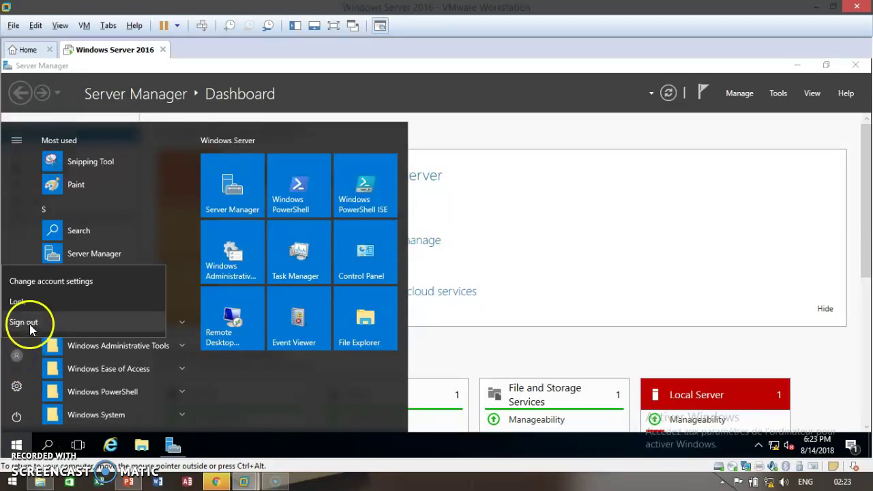
pyautogui.click(26, 322)
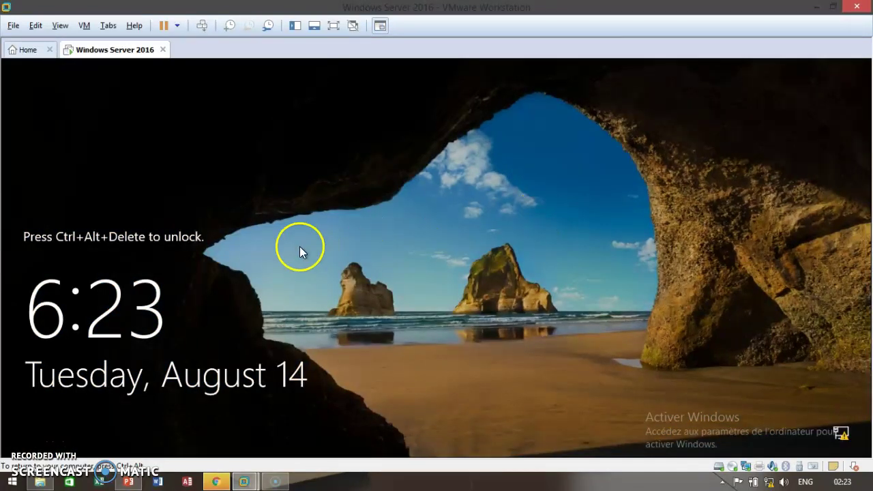
# - Sign in as Other user with the new domain user's name and password
pyautogui.click(85, 25)
pyautogui.click(113, 89)
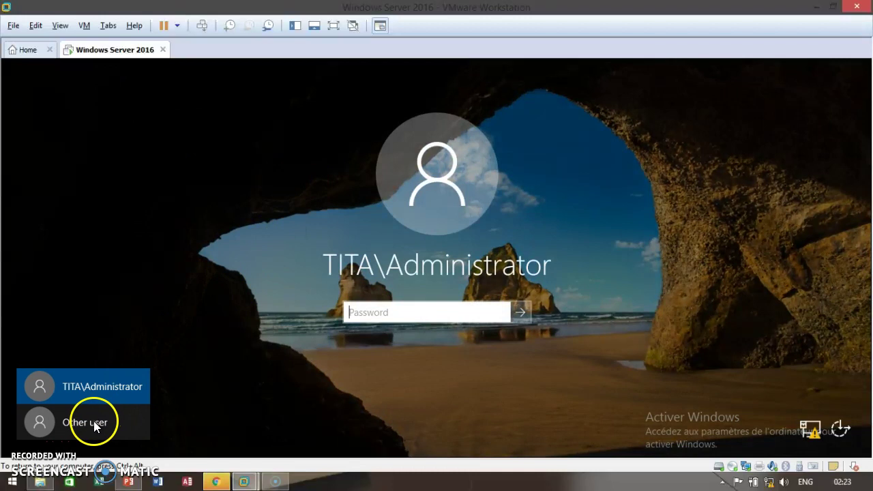
pyautogui.click(94, 423)
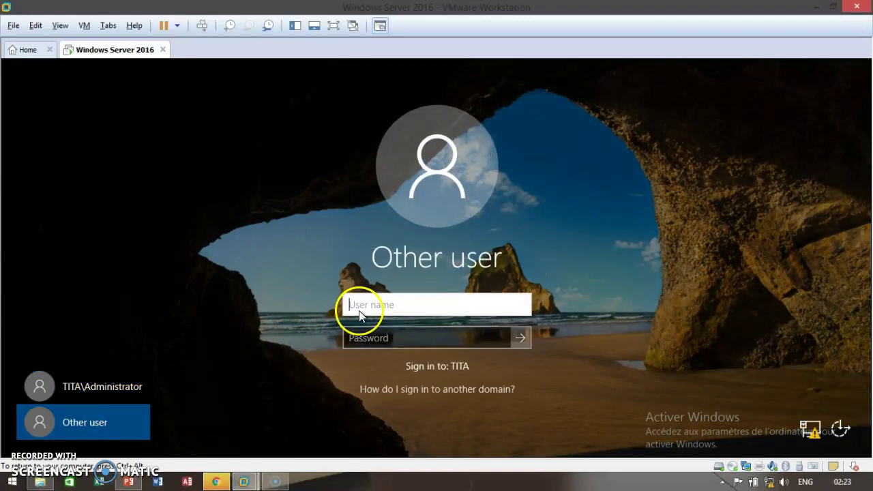
pyautogui.click(357, 310)
pyautogui.write('brado')
pyautogui.click(369, 341)
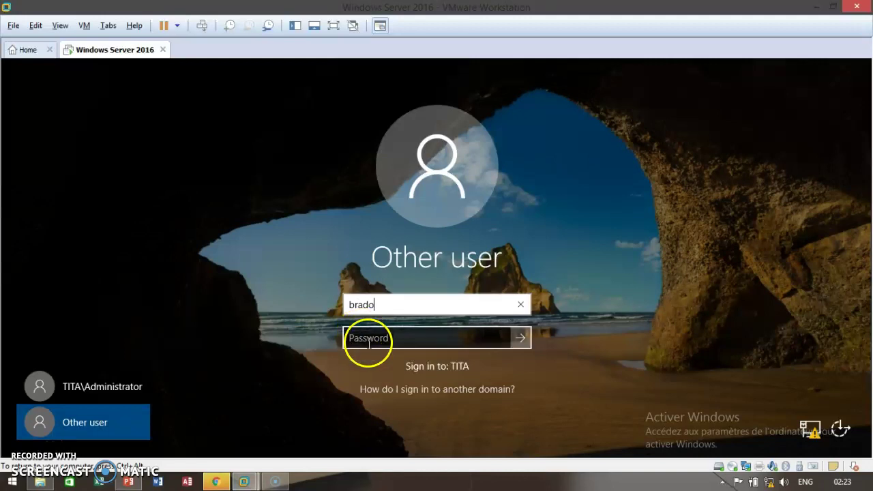
pyautogui.write('Passw')
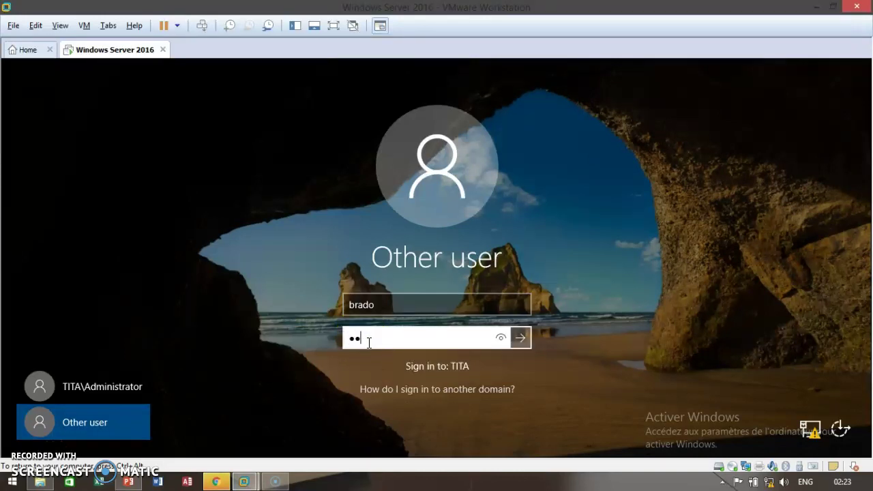
pyautogui.write('ord123')
pyautogui.press('Return')
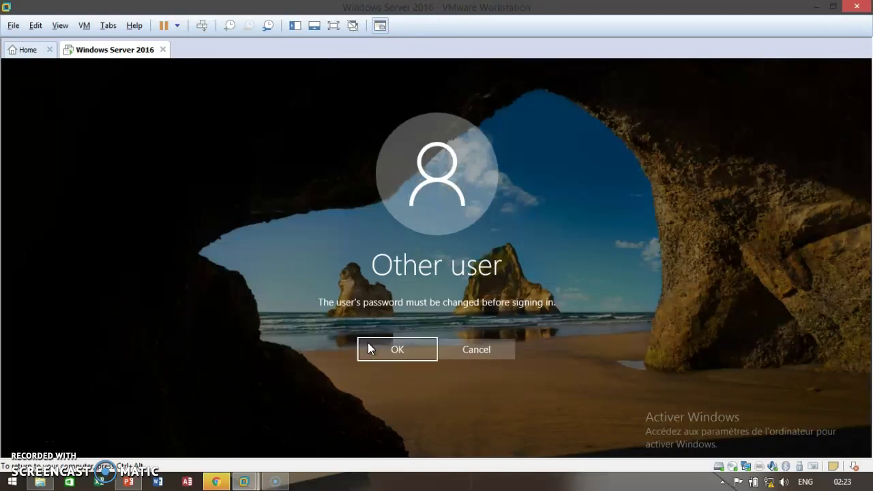
# - Acknowledge the must-change-password notice and set the user's new password
pyautogui.click(380, 355)
pyautogui.click(383, 356)
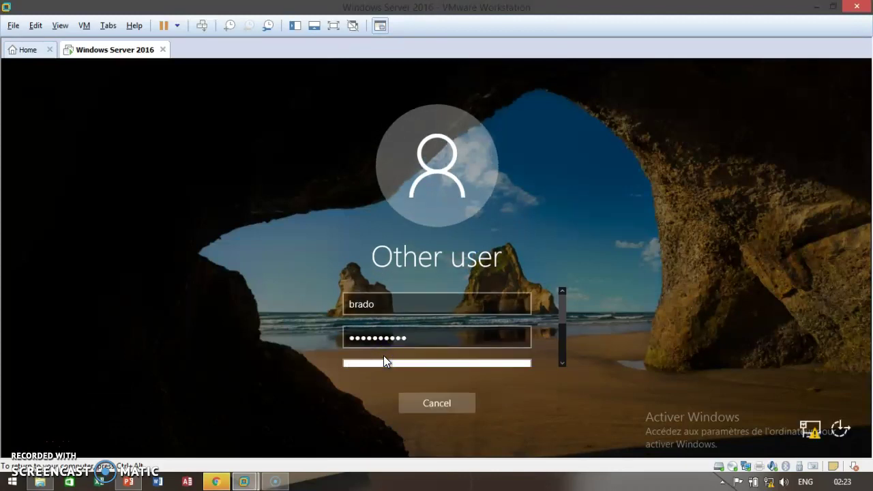
pyautogui.press('capslock')
pyautogui.press('capslock')
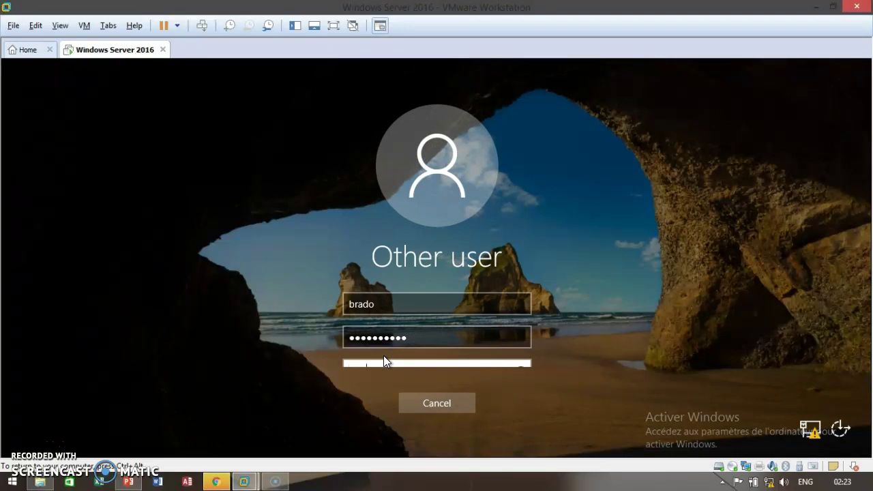
pyautogui.press('capslock')
pyautogui.press('capslock')
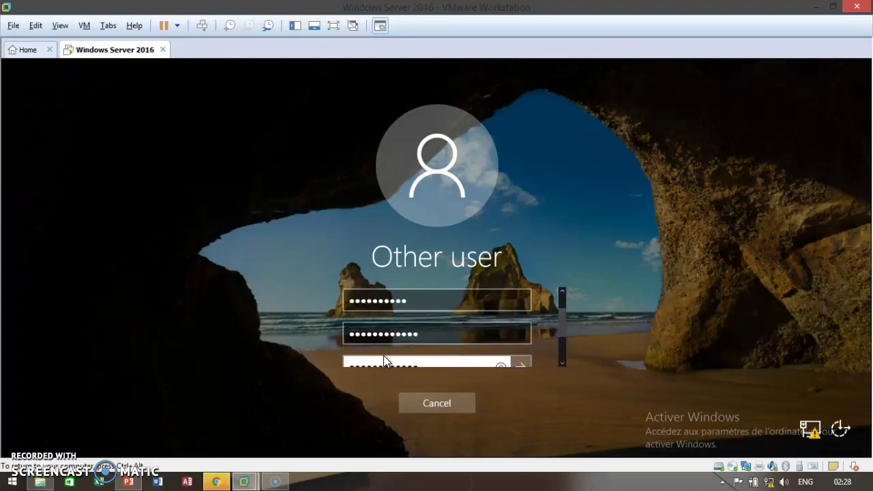
pyautogui.press('Return')
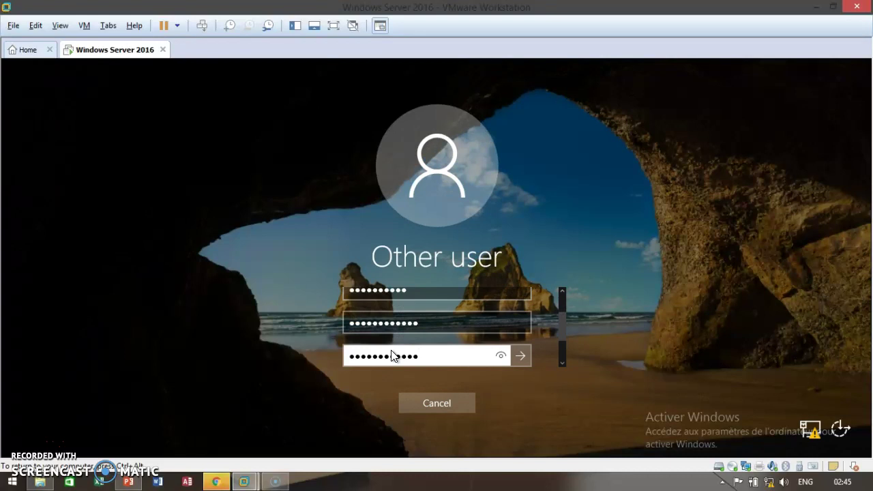
pyautogui.press('Return')
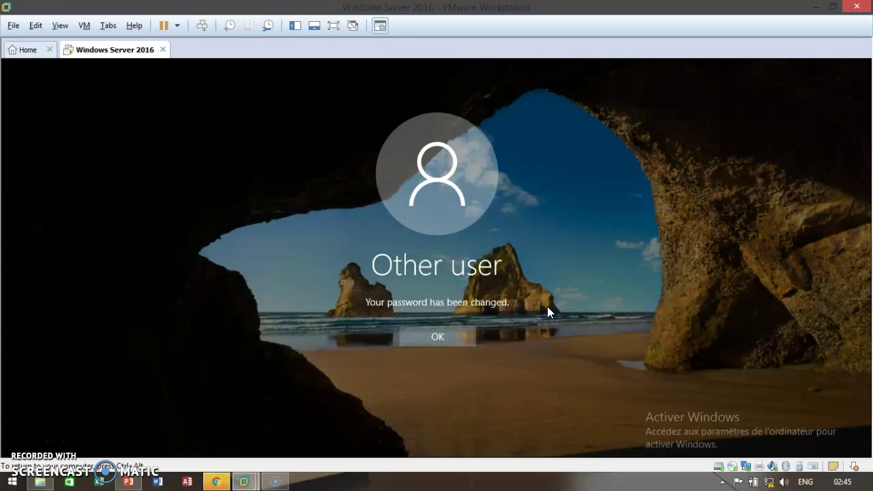
# - Try signing in as the new user and dismiss the 'sign-in method isn't allowed' error
pyautogui.click(443, 338)
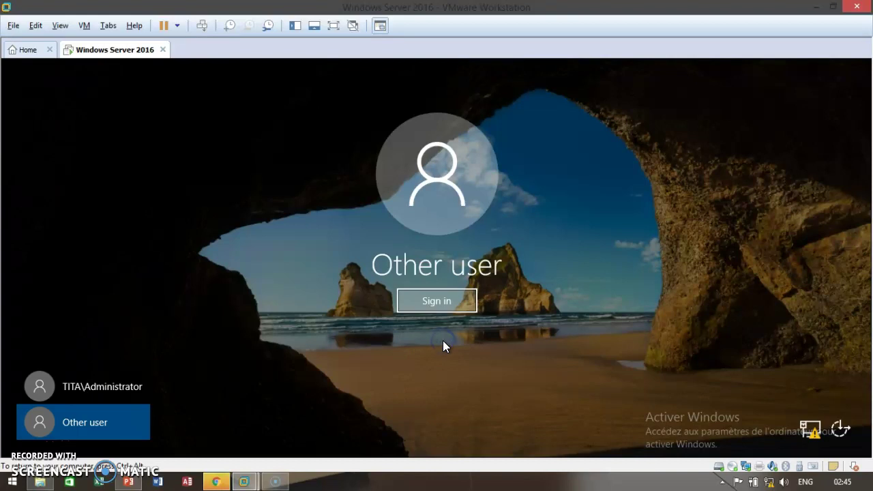
pyautogui.click(429, 312)
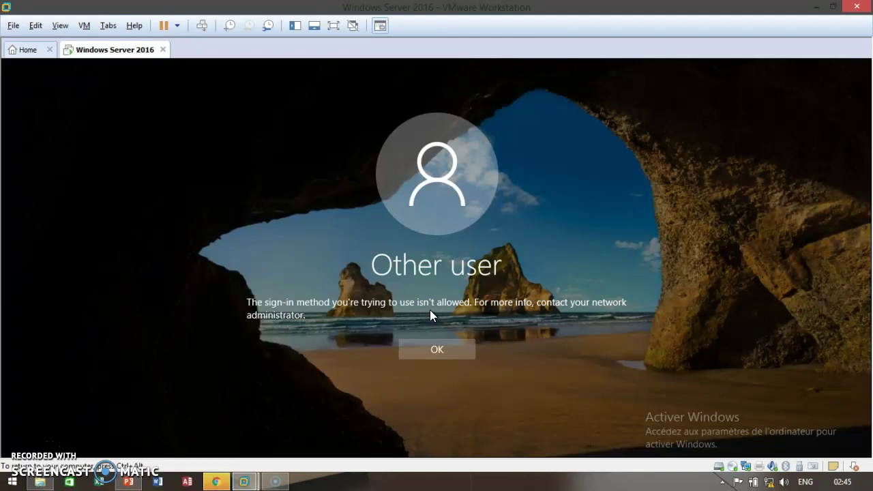
pyautogui.click(422, 345)
pyautogui.click(422, 348)
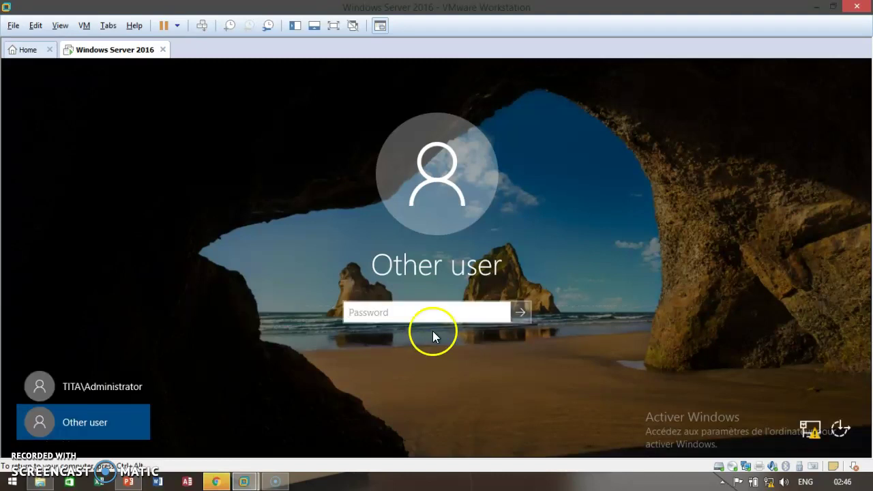
# - Sign in as TITA\Administrator with the administrator password
pyautogui.click(101, 394)
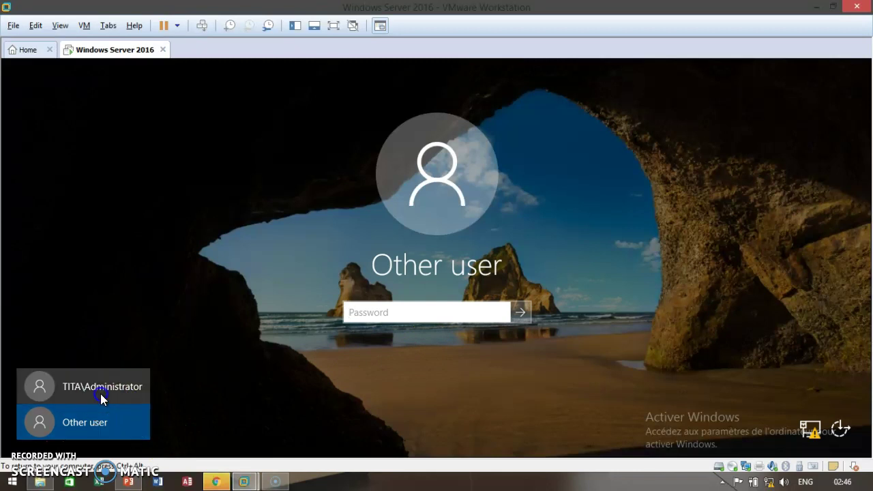
pyautogui.click(357, 312)
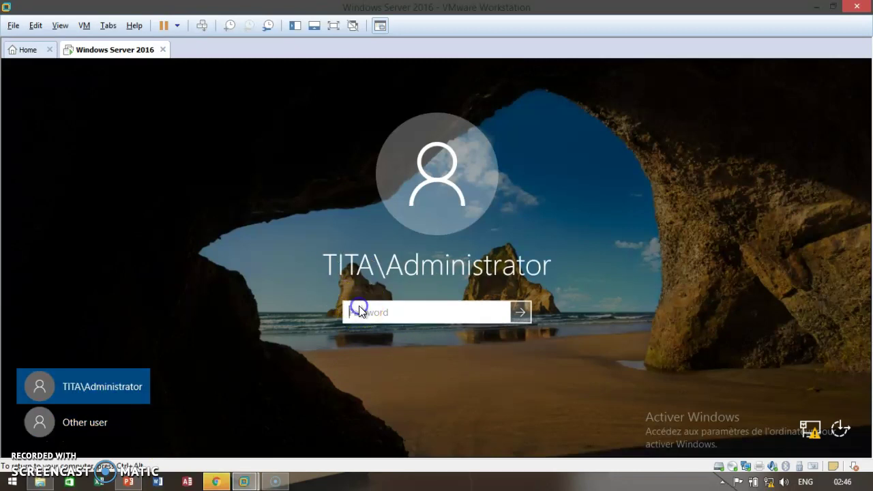
pyautogui.write('Pass')
pyautogui.press('capslock')
pyautogui.write('123456')
pyautogui.press('Return')
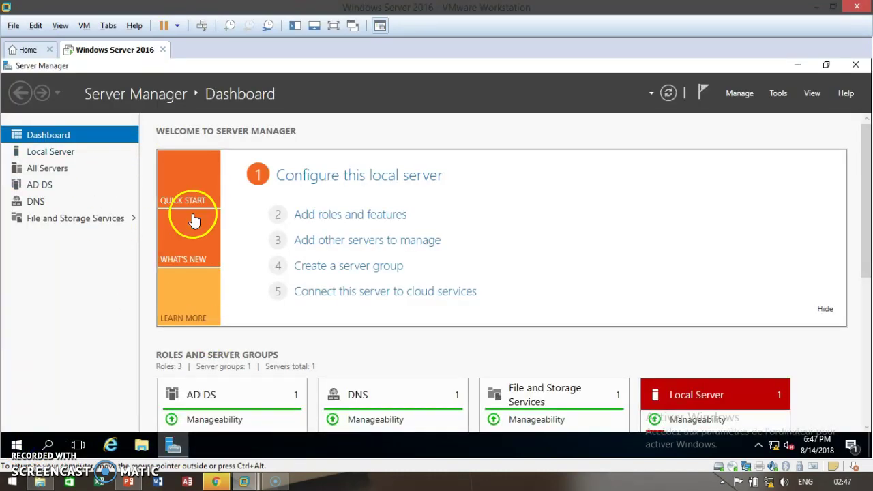
# - Search 'local' from Start and launch Local Security Policy
pyautogui.click(14, 447)
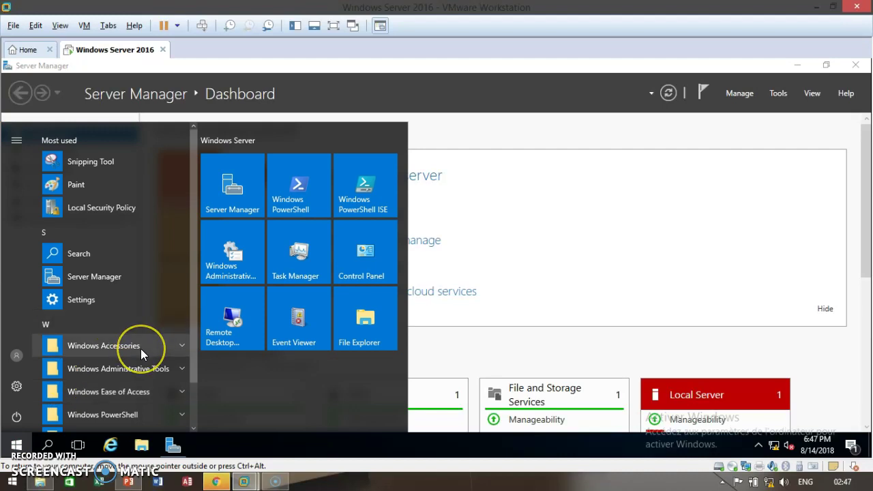
pyautogui.write('lo')
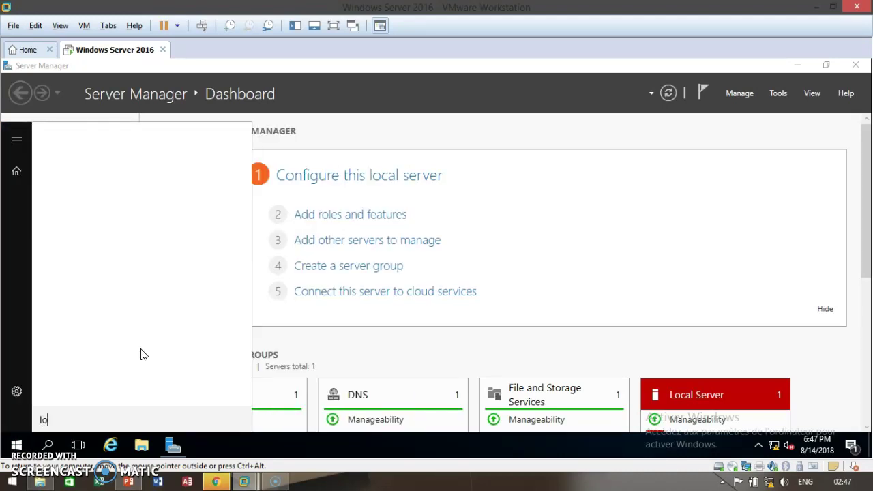
pyautogui.write('cal')
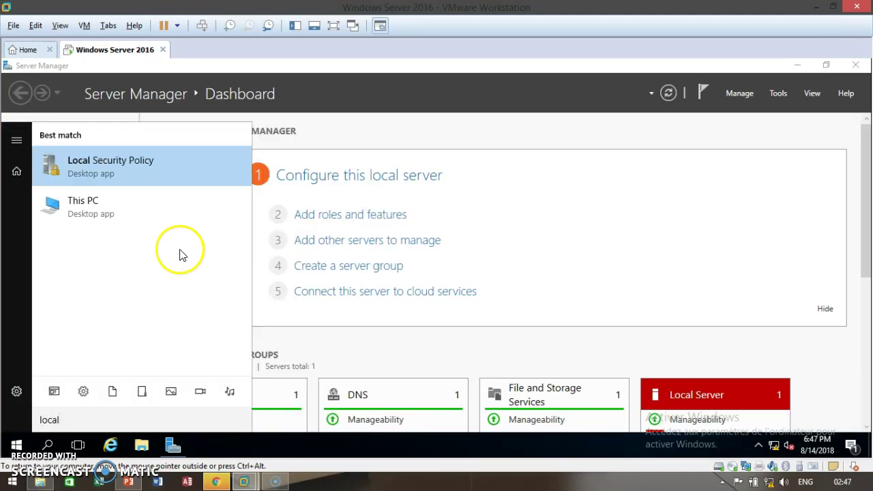
pyautogui.click(124, 171)
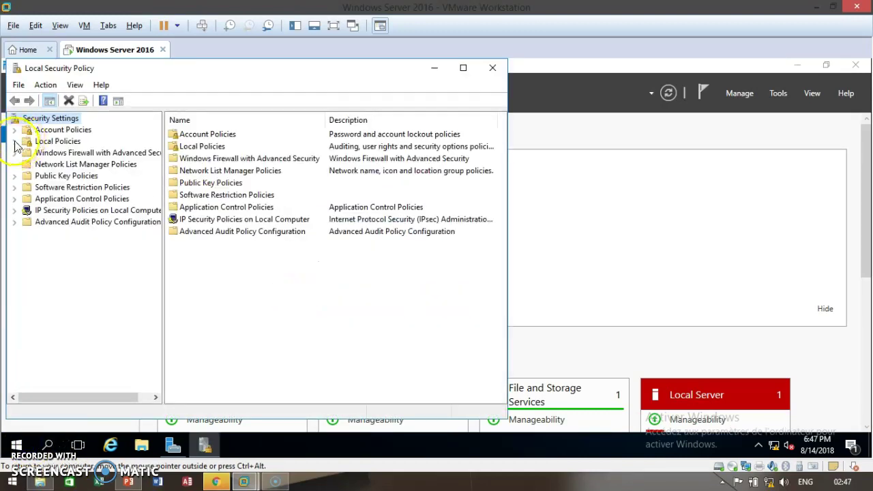
# - Under Local Policies > User Rights Assignment, review Allow log on locally's groups, then close it
pyautogui.click(15, 142)
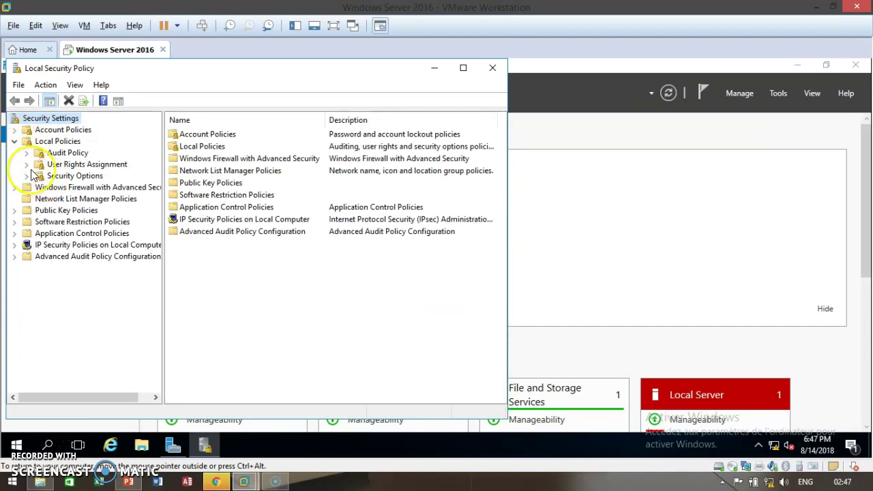
pyautogui.click(38, 165)
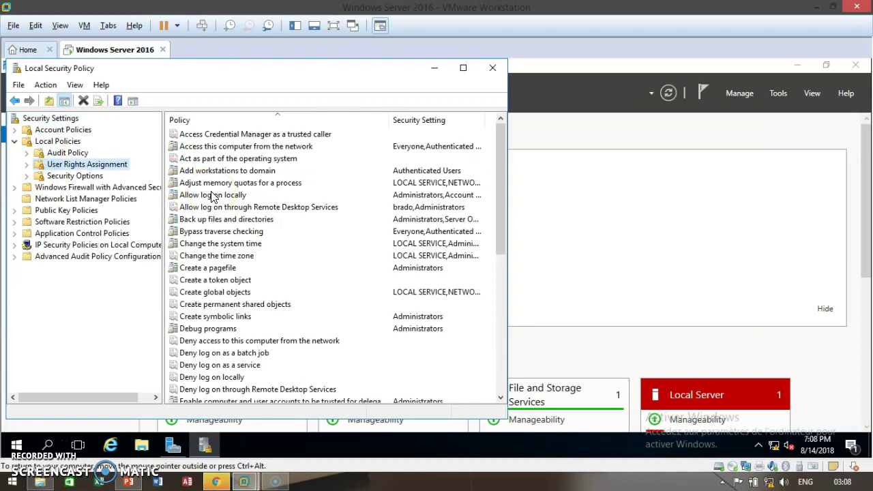
pyautogui.click(212, 196)
pyautogui.rightClick(199, 199)
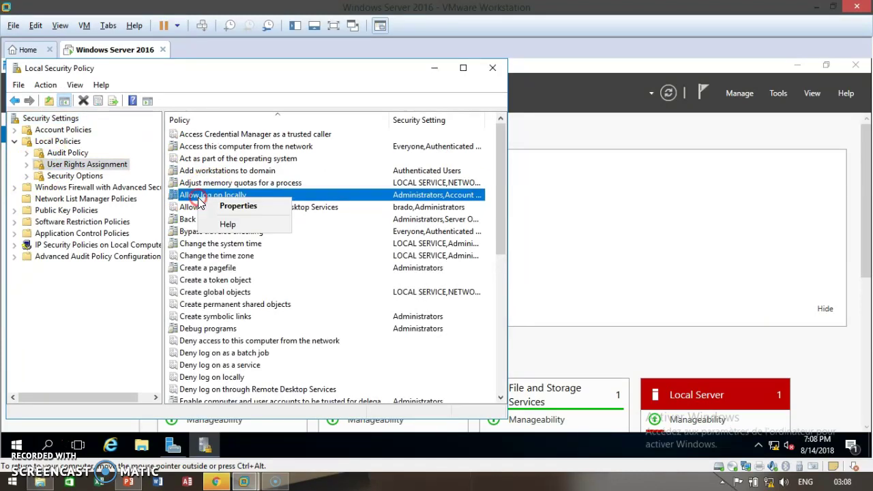
pyautogui.click(229, 204)
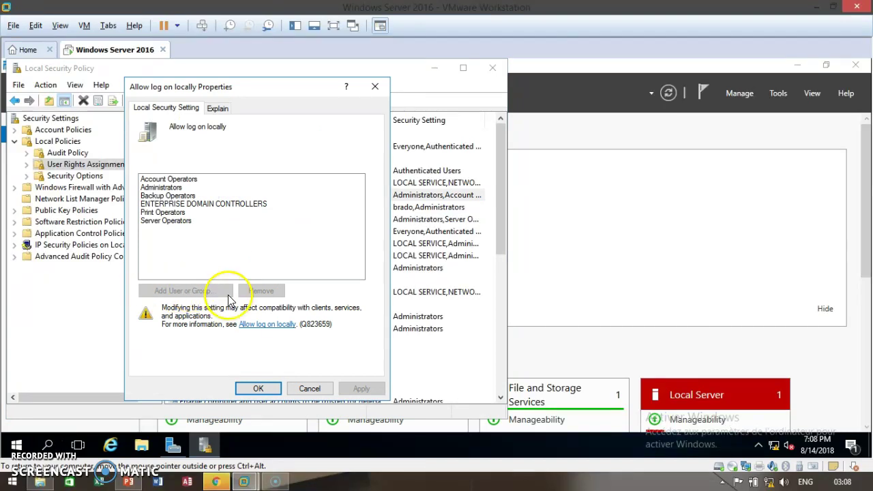
pyautogui.click(374, 88)
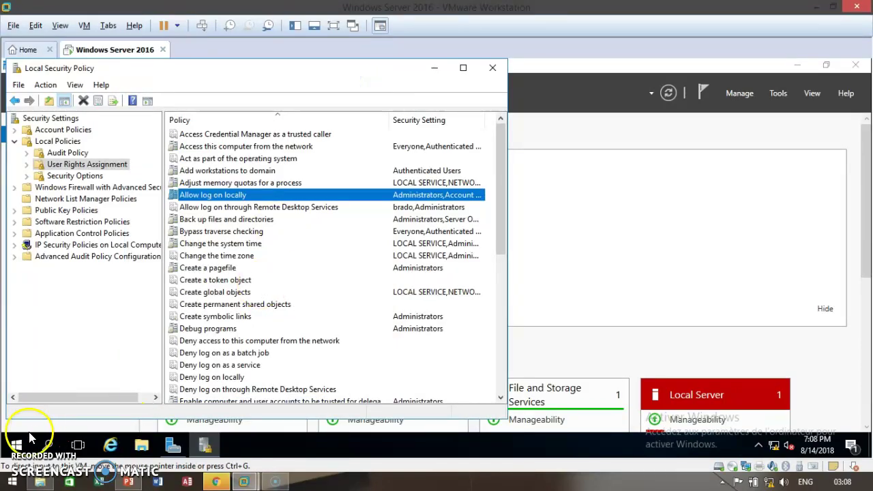